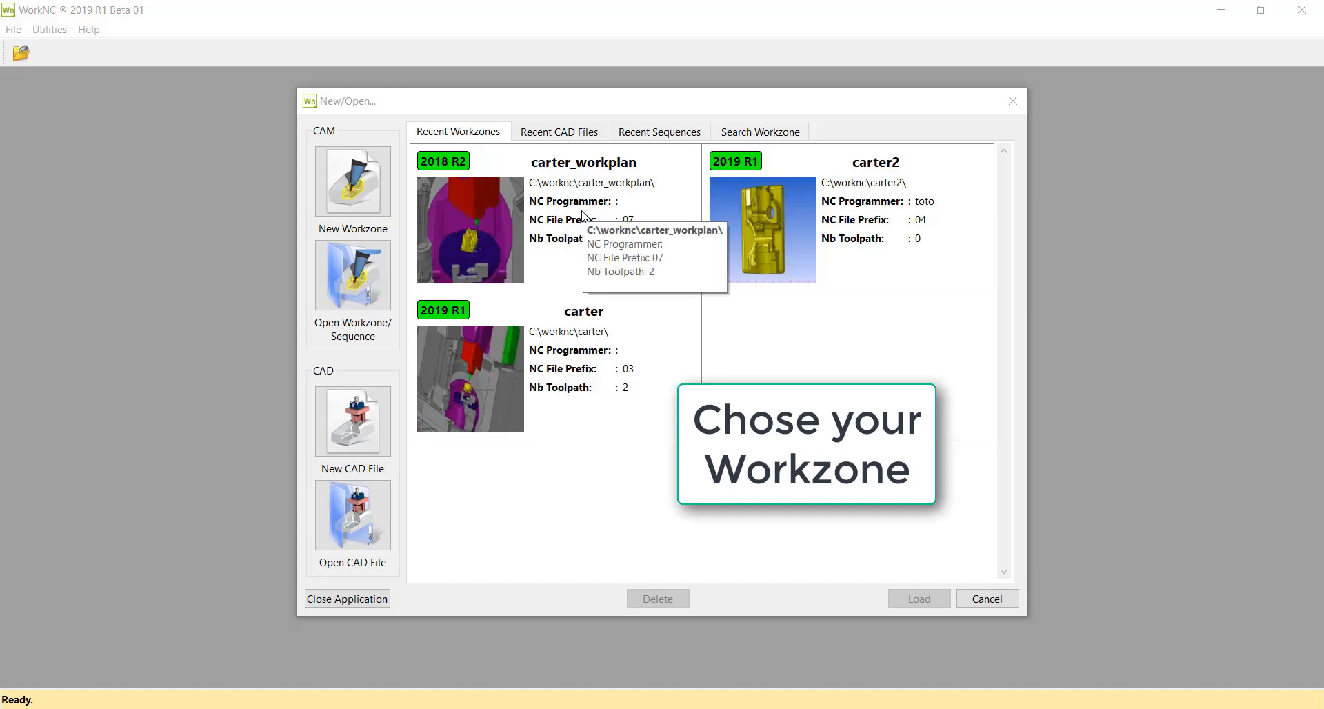
- Open the carter_workplan workzone from the Recent Workzones list
double_click(582, 211)
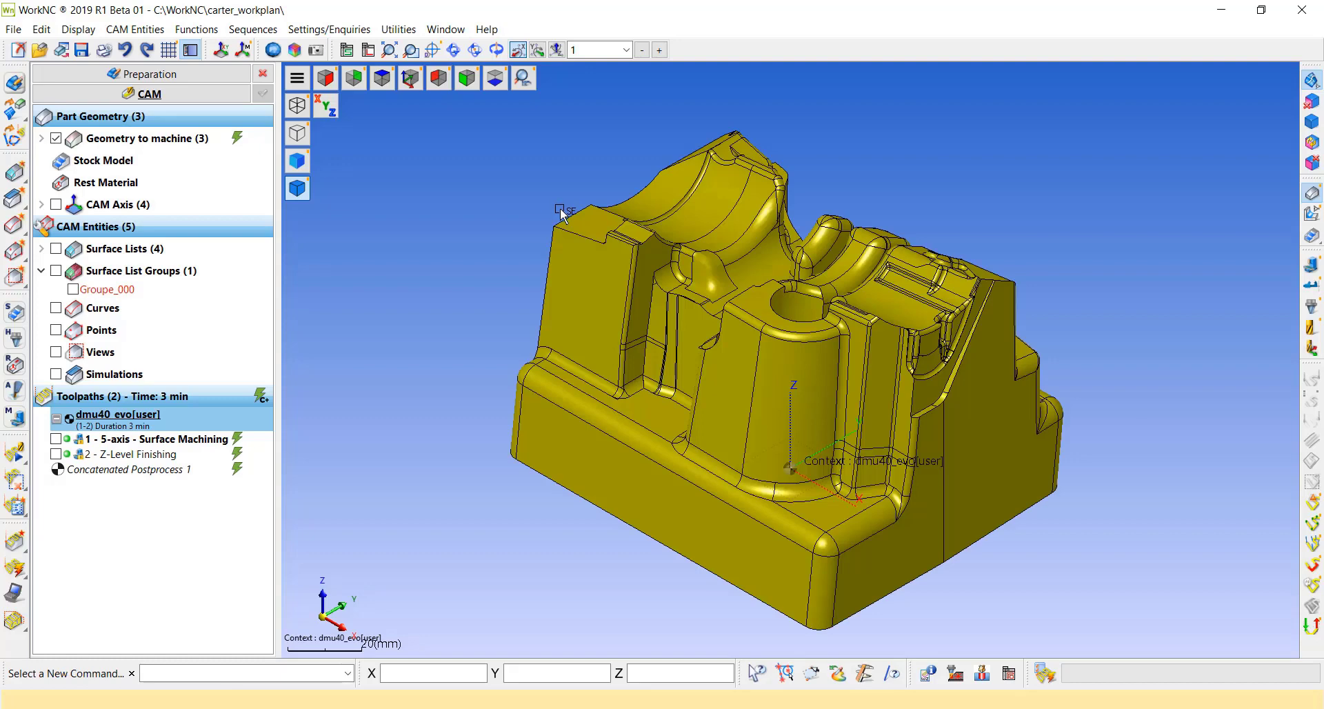
left_click(599, 246)
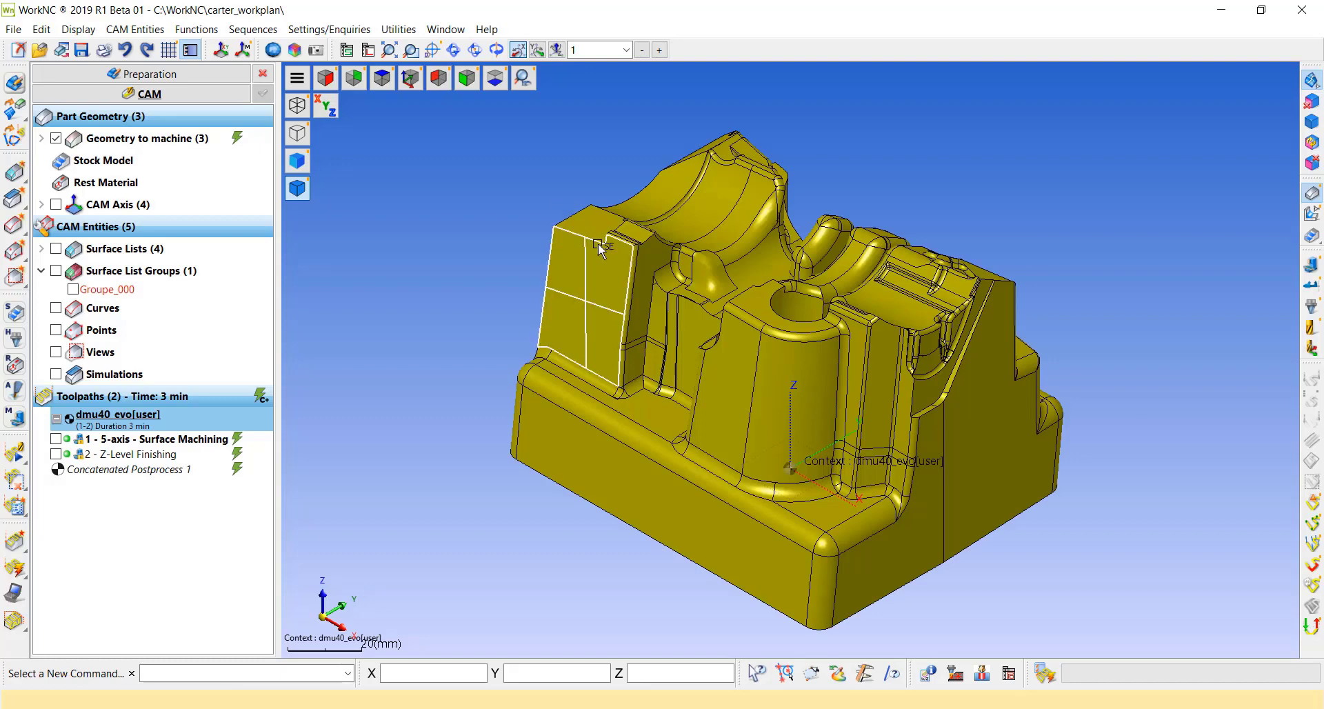
- Edit the activated part geometry and bring up the WorkPLAN task list for its Job ID
right_click(159, 141)
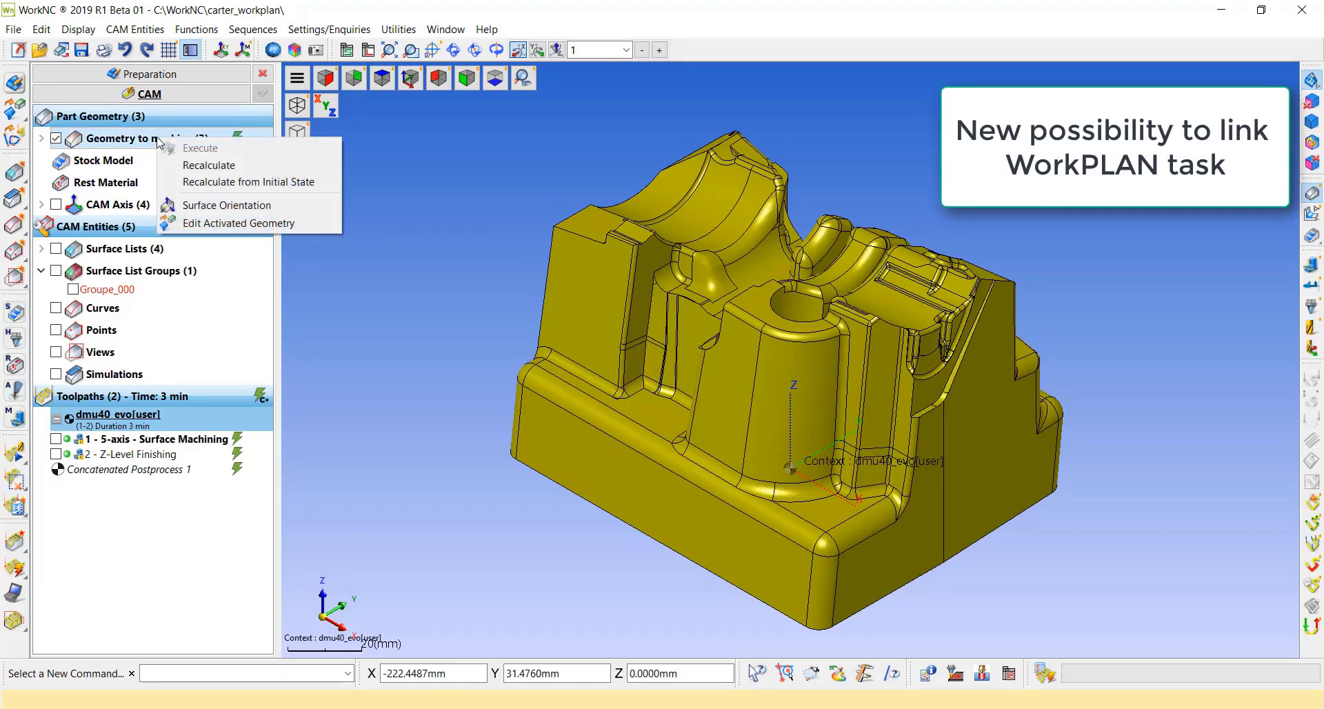
left_click(207, 225)
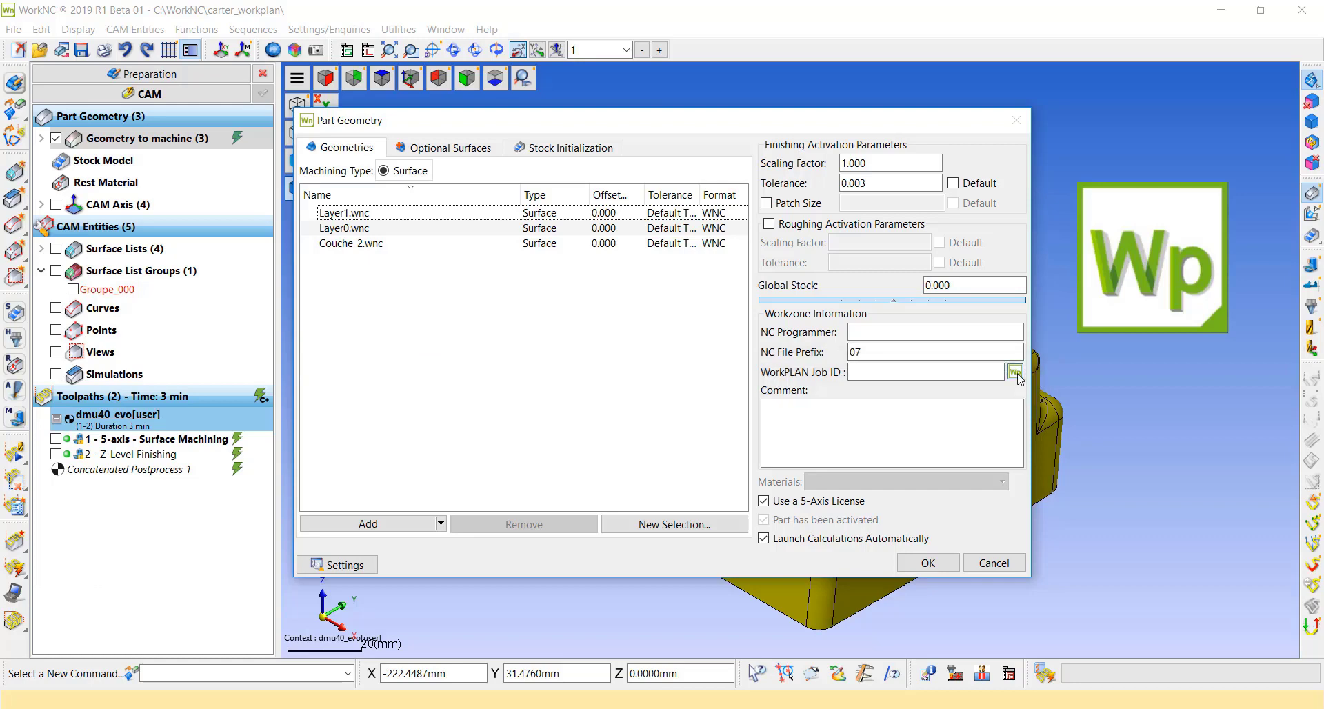
left_click(1017, 374)
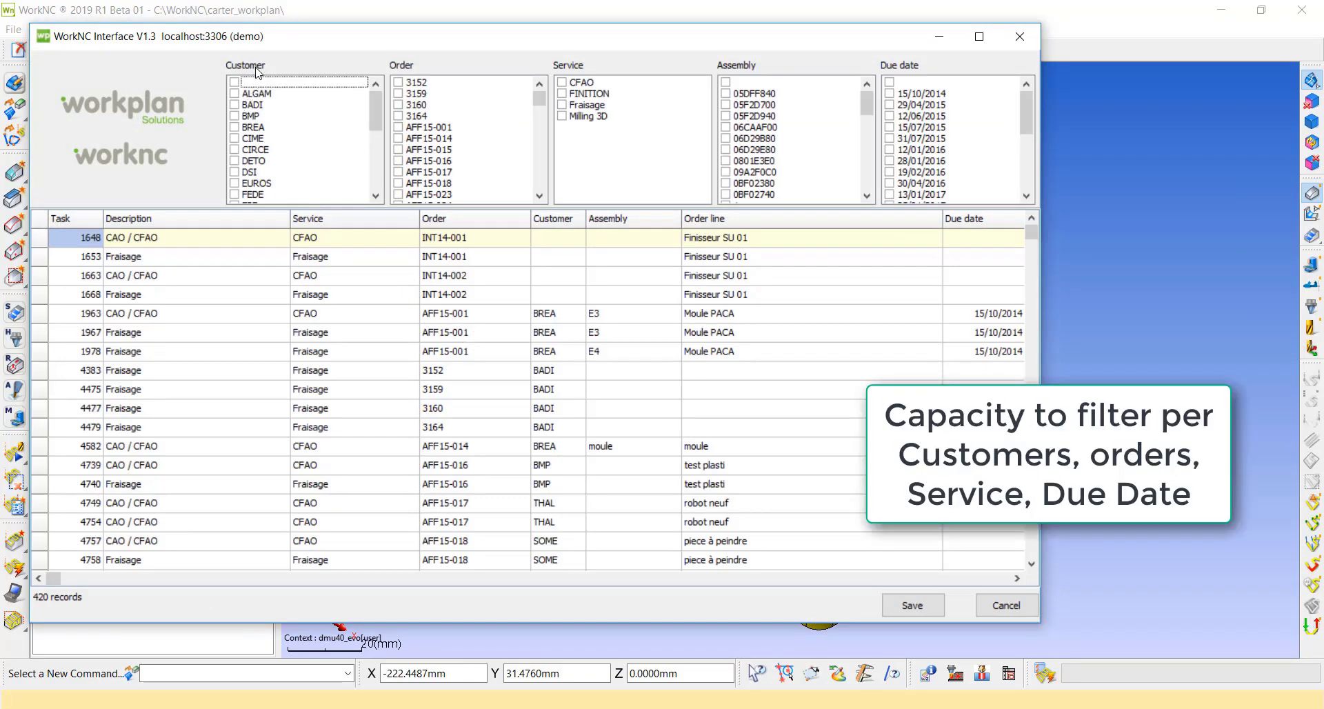
- Try task filters for customer ALGAM, order AFF15-001, Milling 3D service and 29/04/2015 due date
left_click(234, 94)
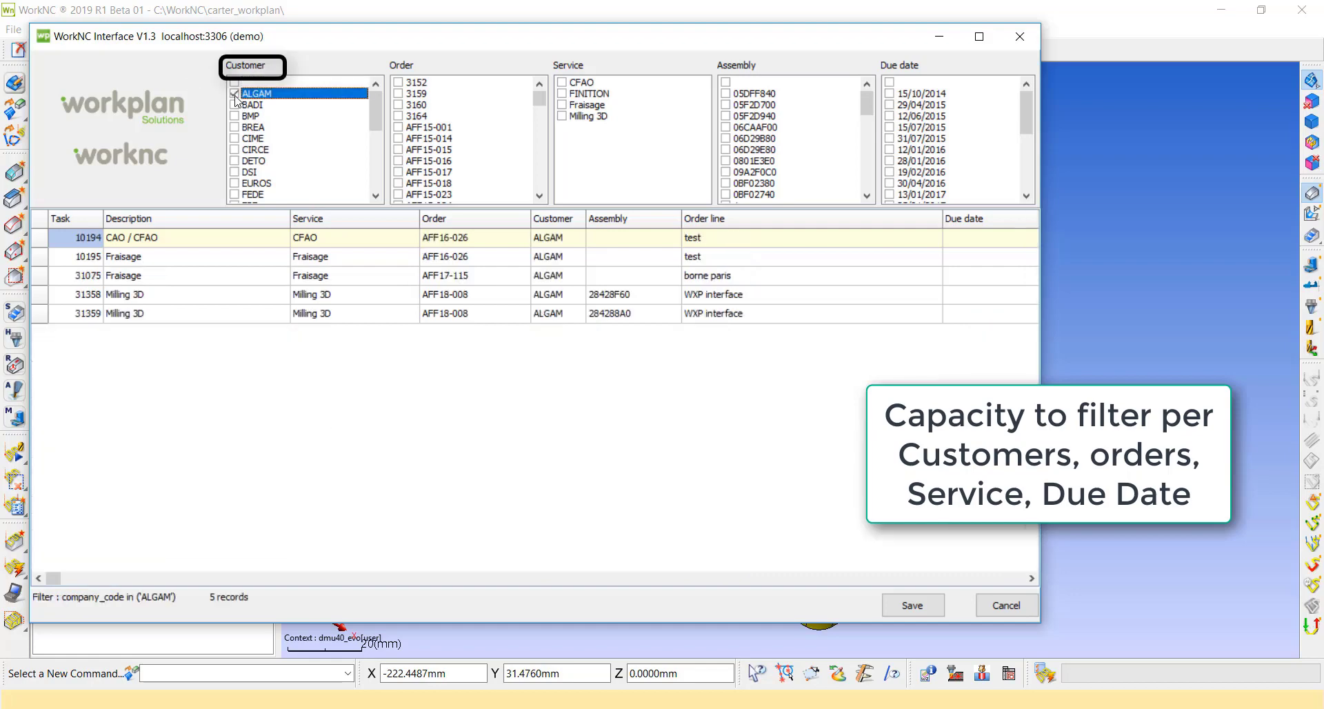
left_click(234, 94)
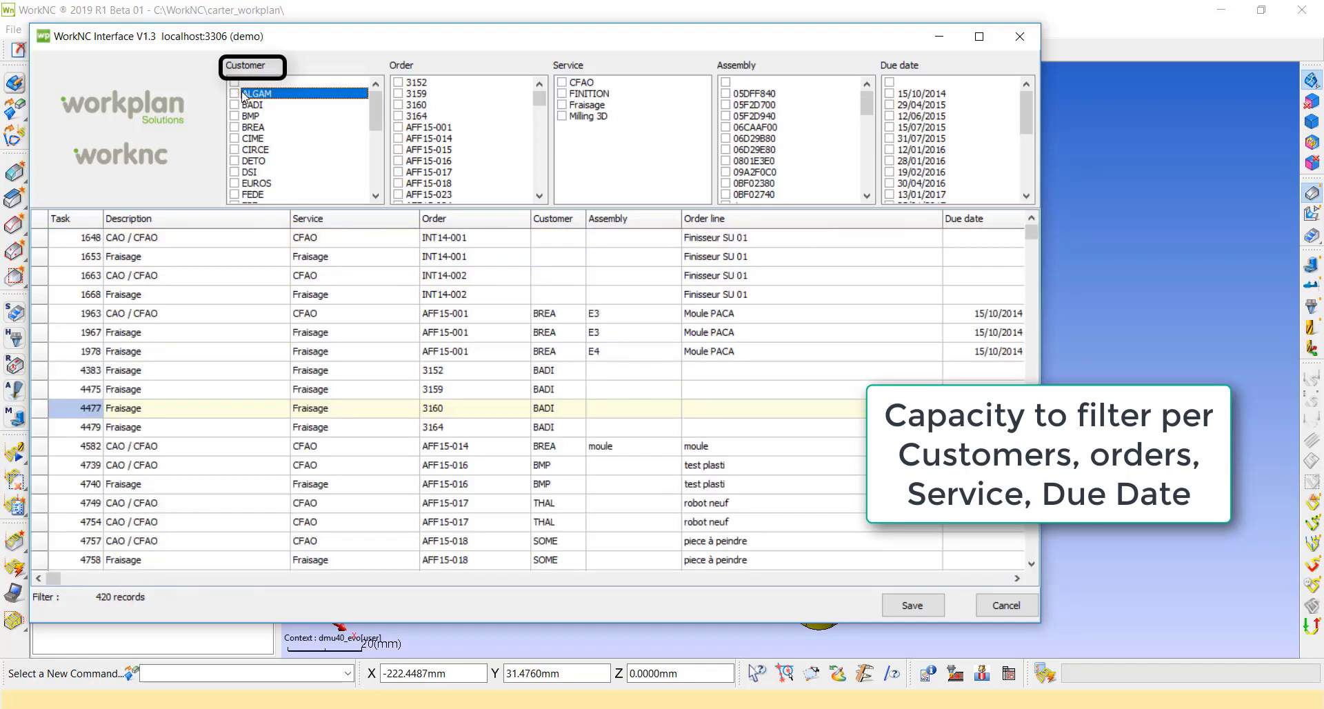
left_click(398, 127)
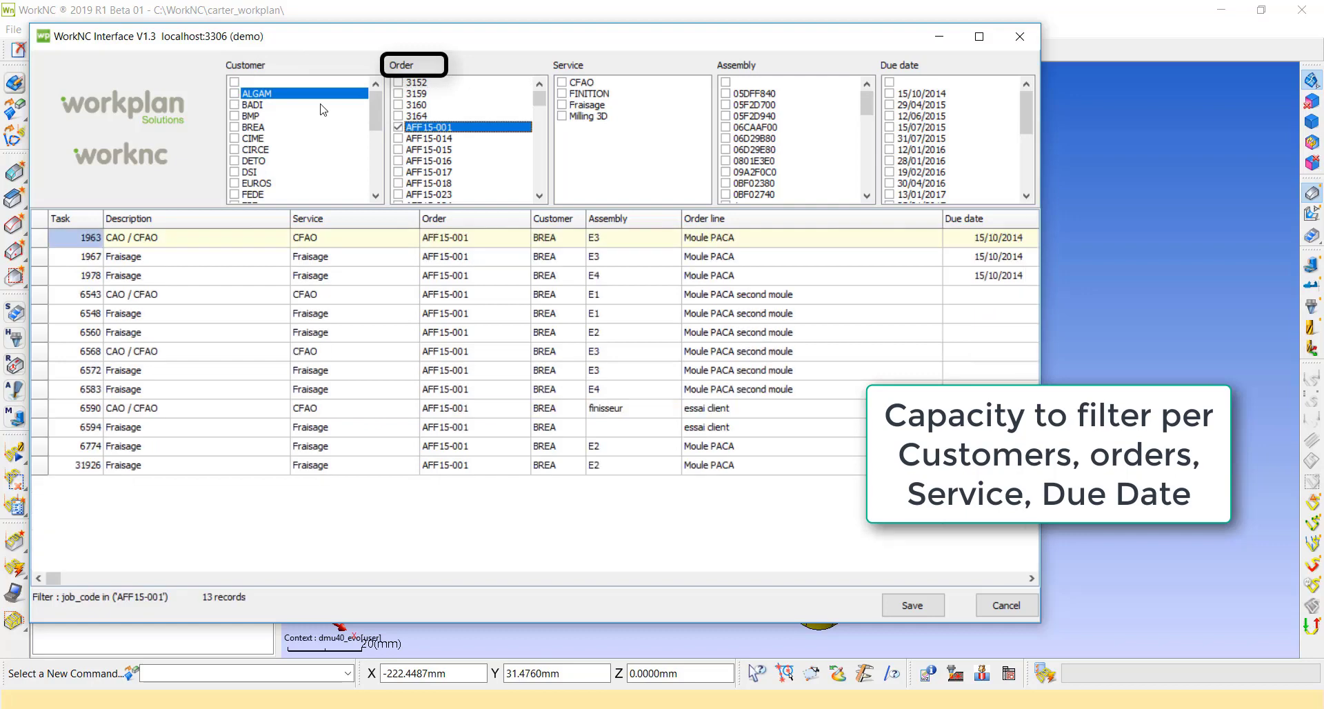
left_click(398, 127)
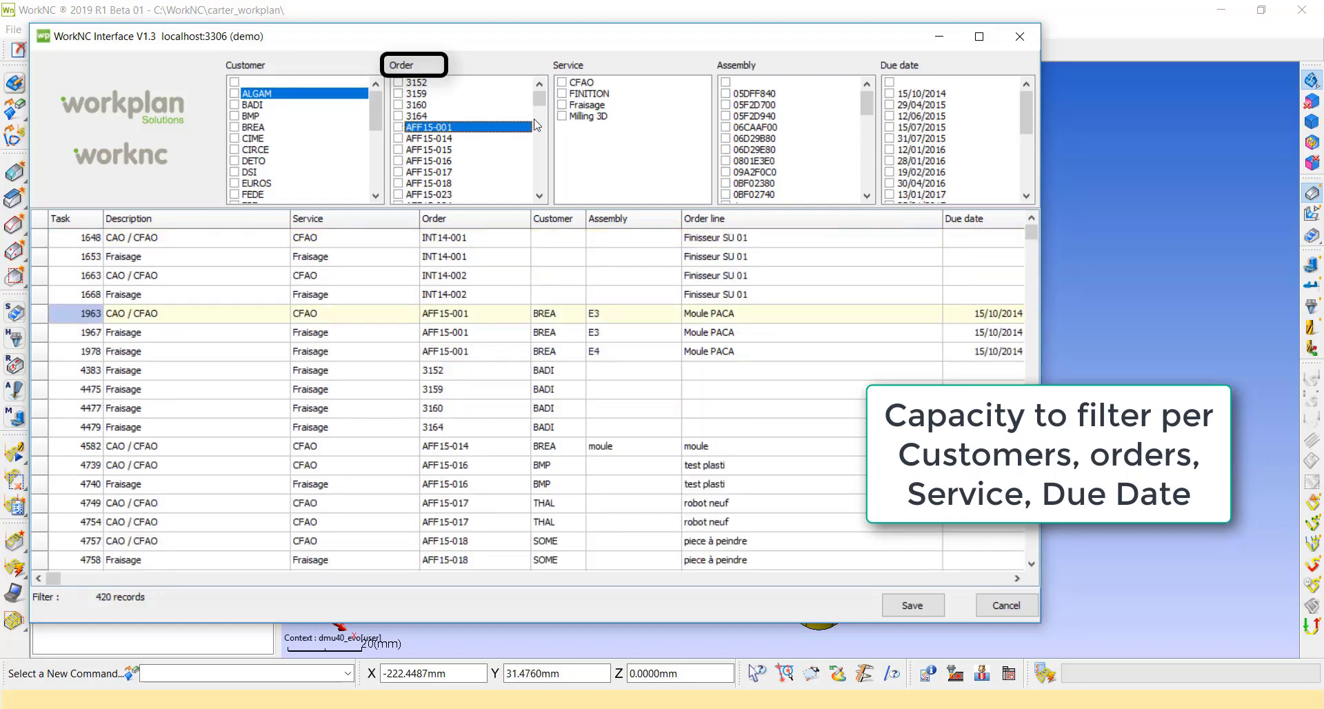
left_click(562, 105)
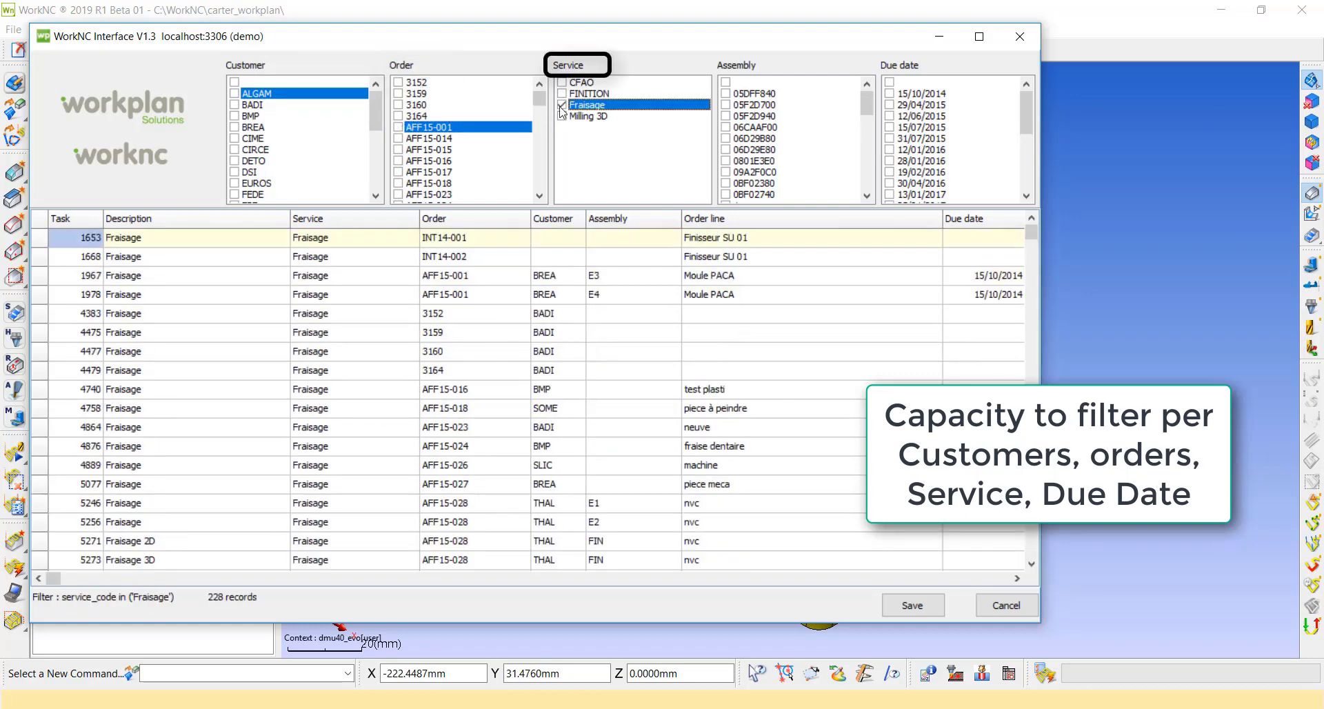
left_click(563, 117)
left_click(563, 105)
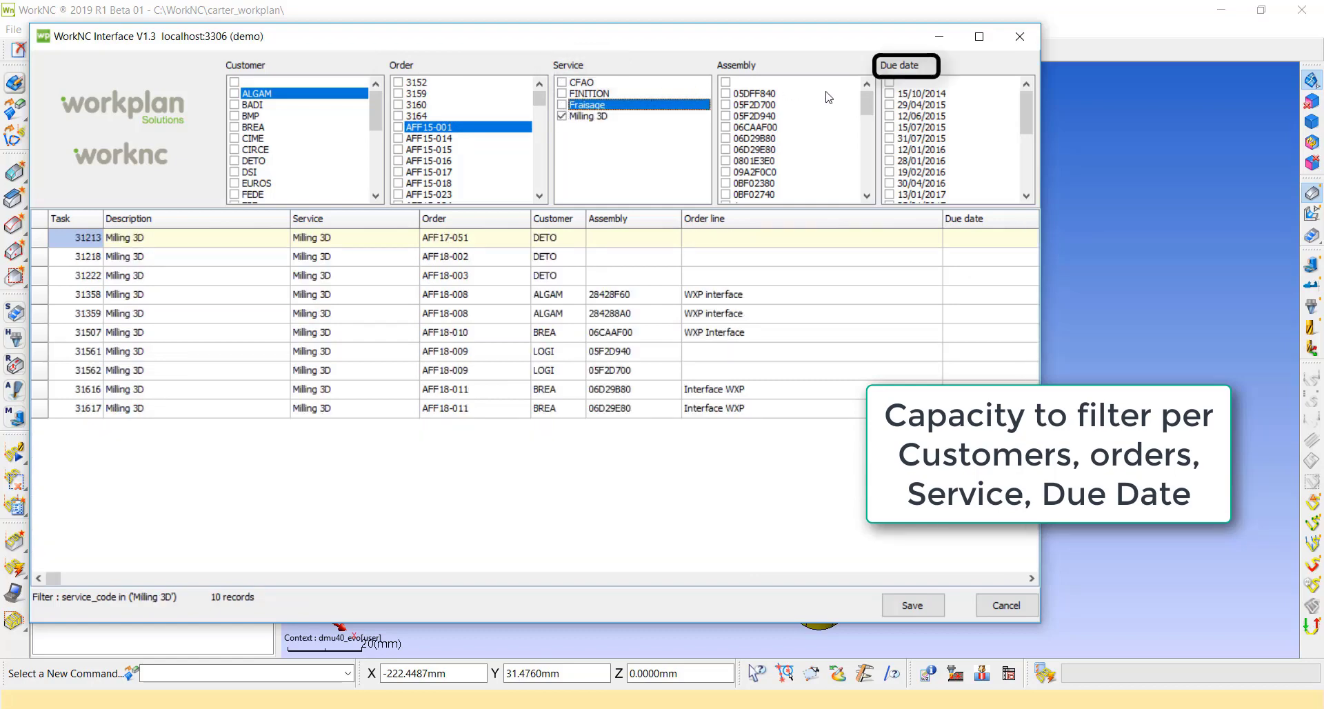
left_click(917, 105)
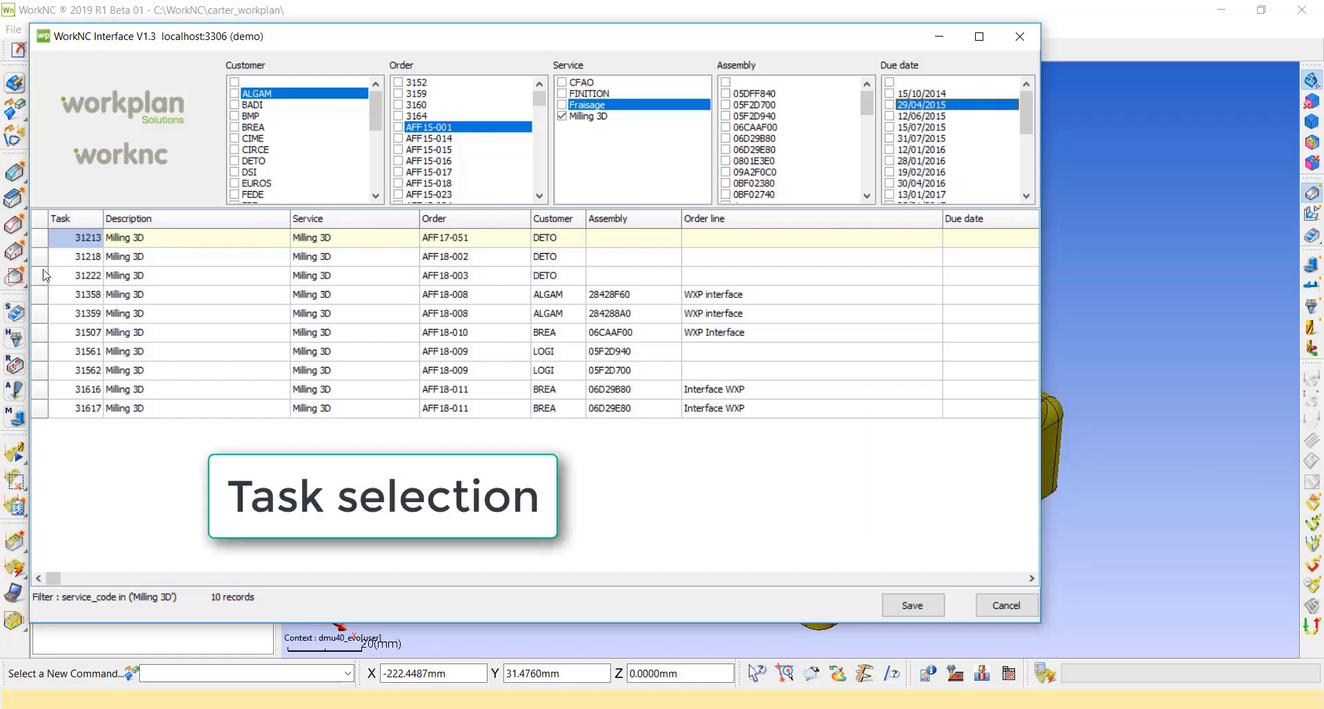
- Save task 31218 as the part geometry's WorkPLAN Job ID and show the machine around the part
left_click(72, 260)
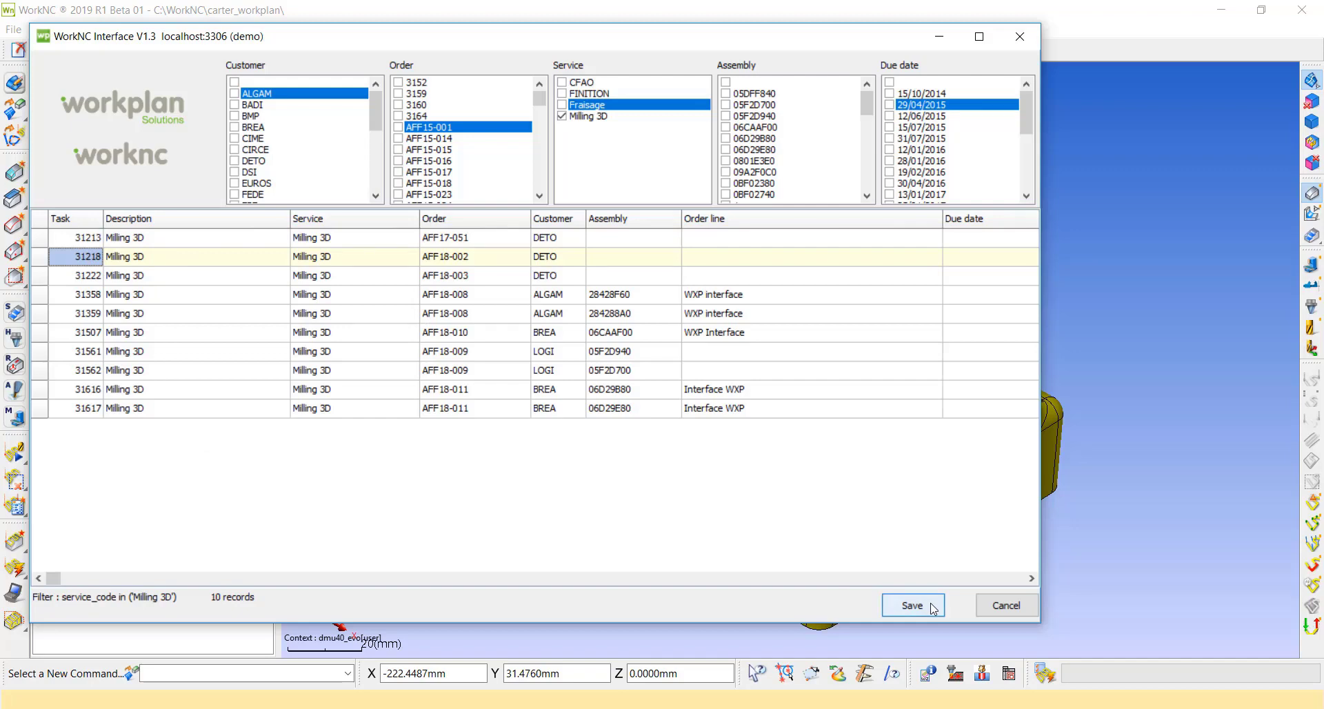
left_click(931, 607)
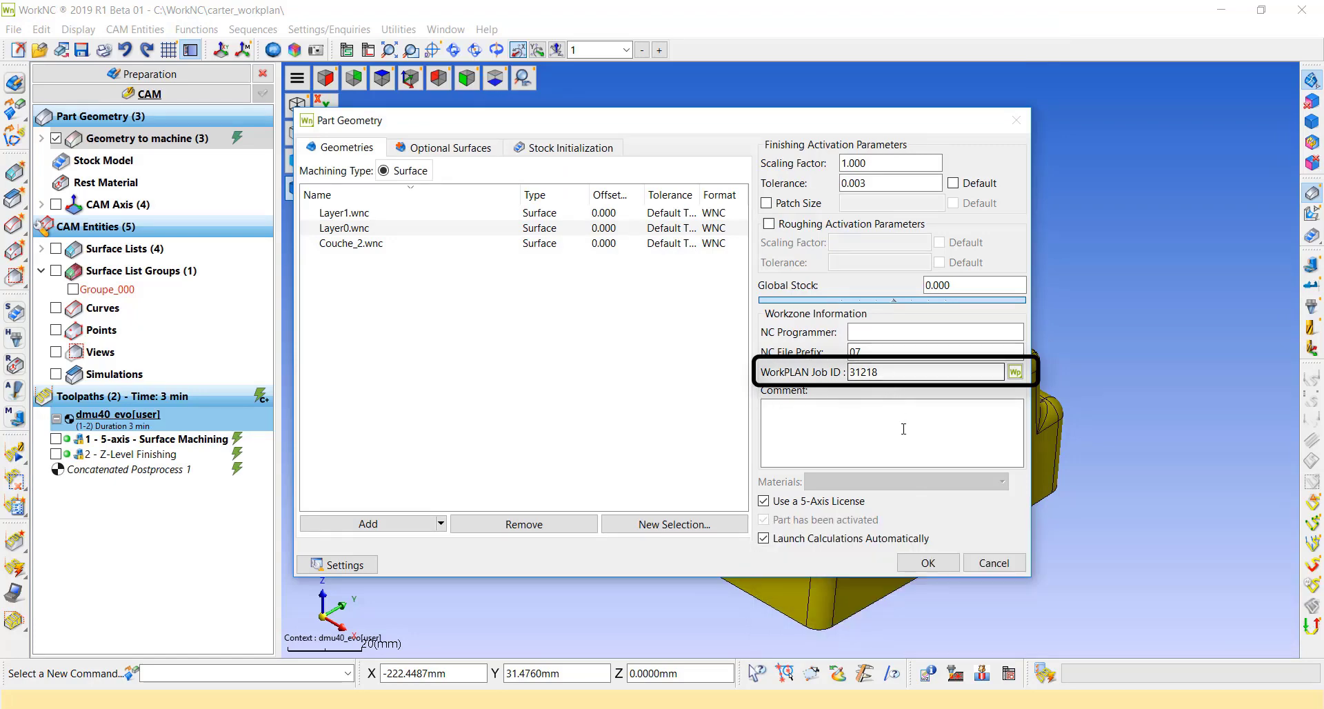
left_click(936, 567)
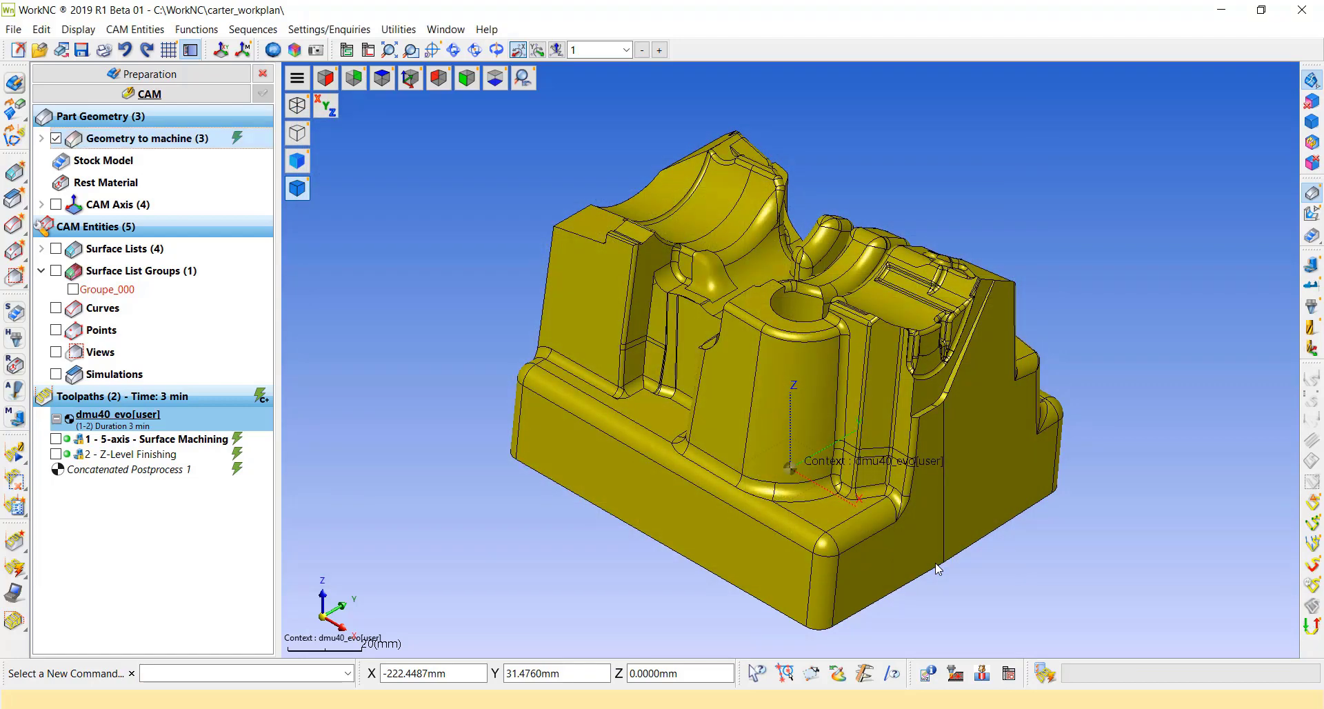
left_click(1311, 265)
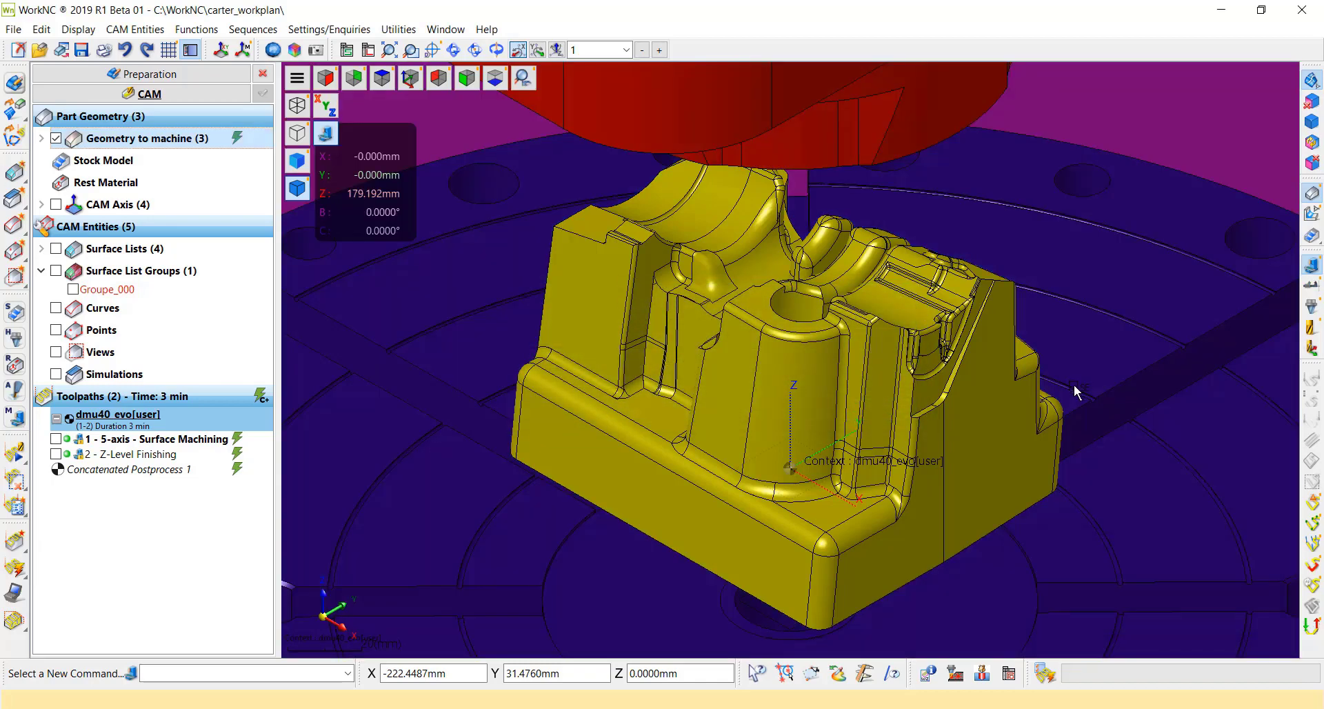
- Display the Z-Level Finishing toolpath and start its simulation
scroll(1074, 384, "down", 1)
scroll(1074, 383, "down", 1)
scroll(1074, 384, "down", 1)
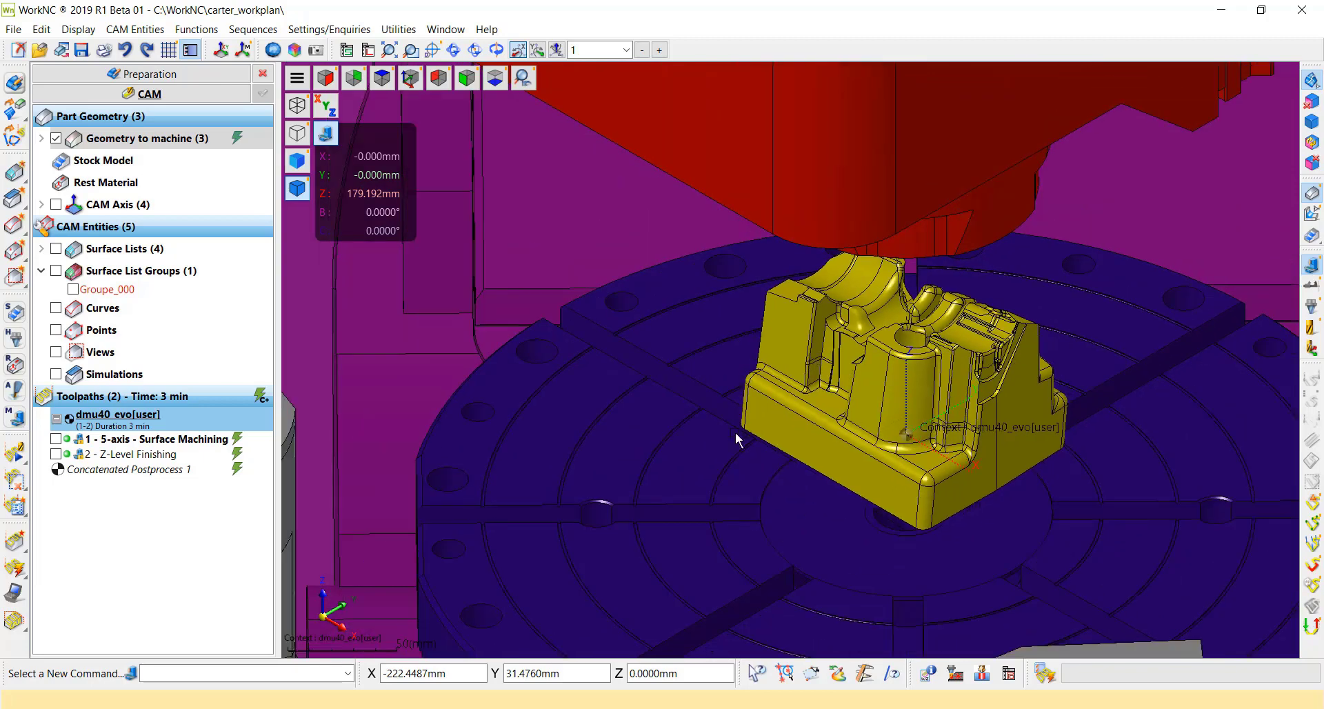
left_click(56, 454)
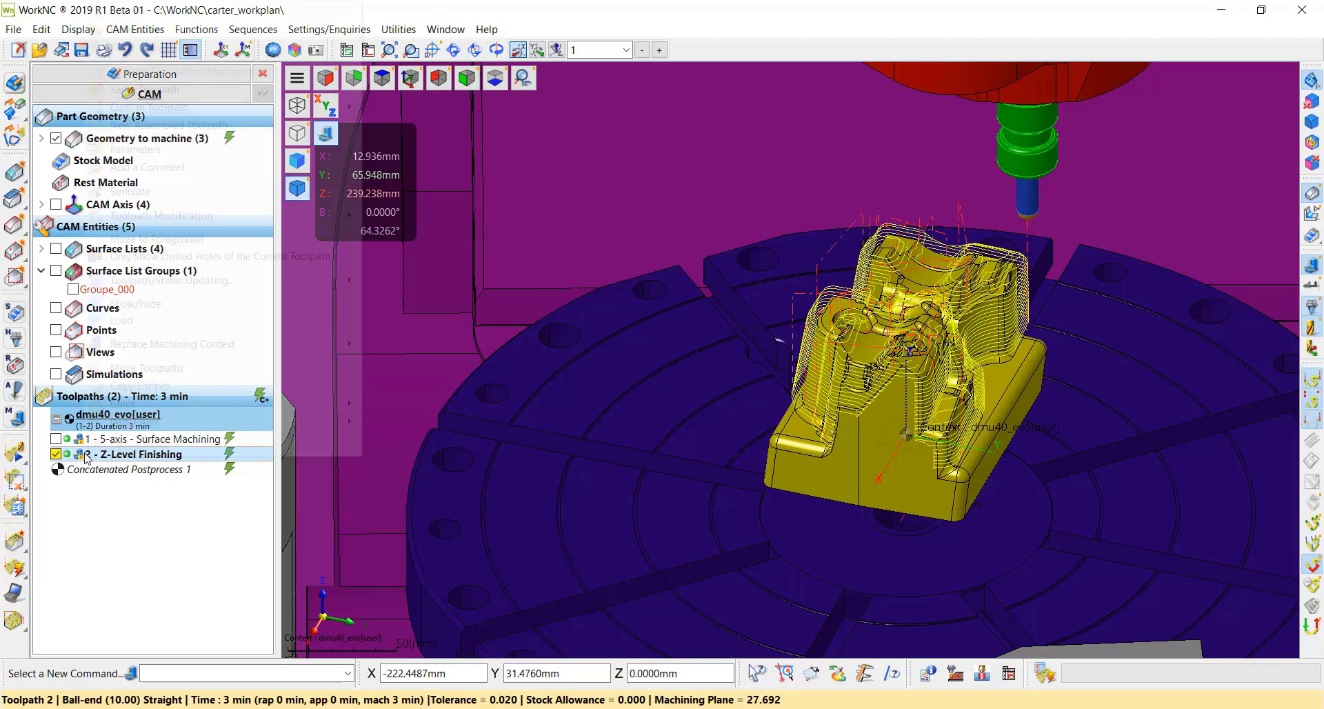
right_click(85, 455)
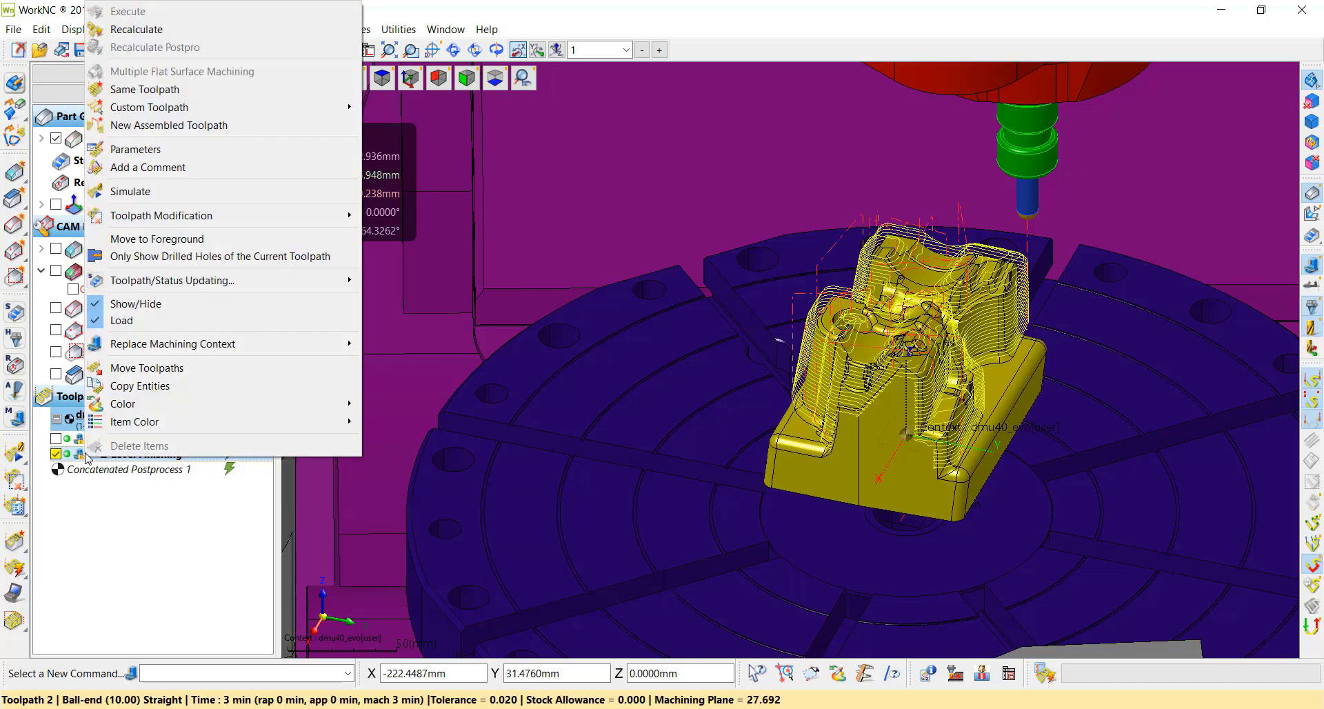
left_click(159, 192)
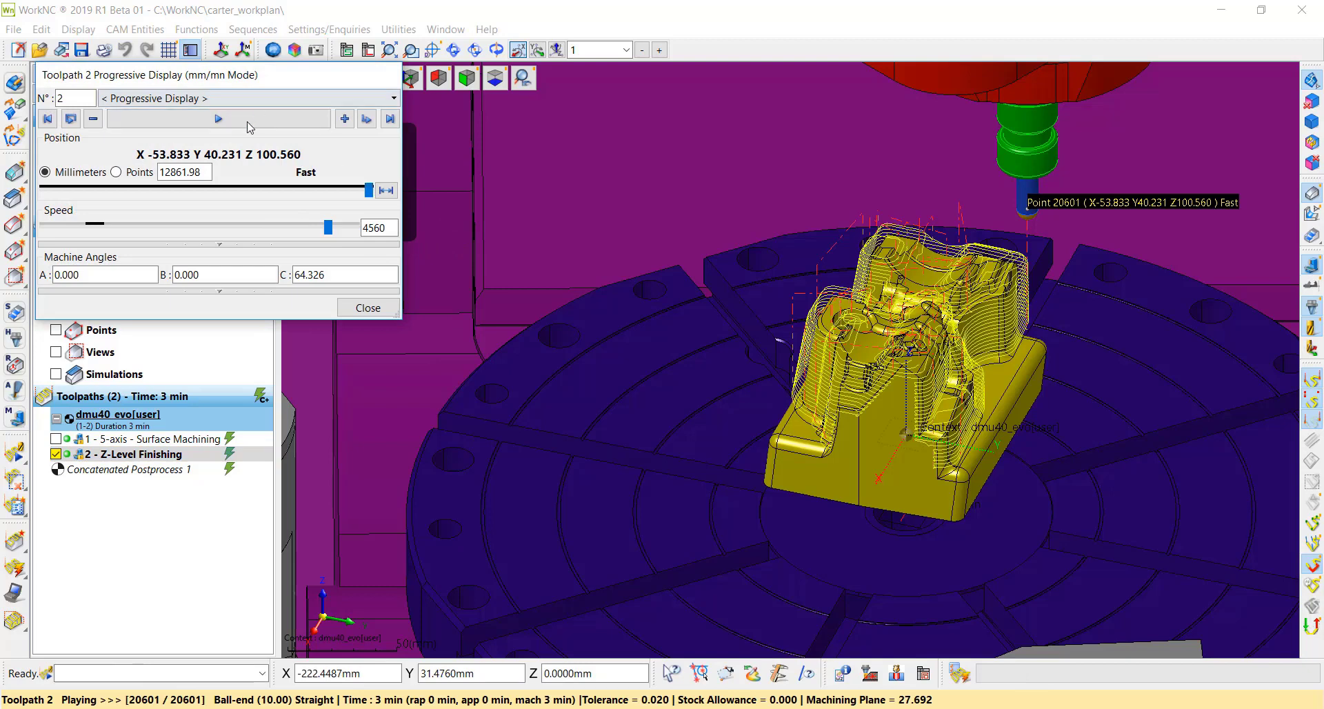
- Replay the Z-Level Finishing simulation at slower speed, close it, and select Concatenated Postprocess 1
left_click(248, 121)
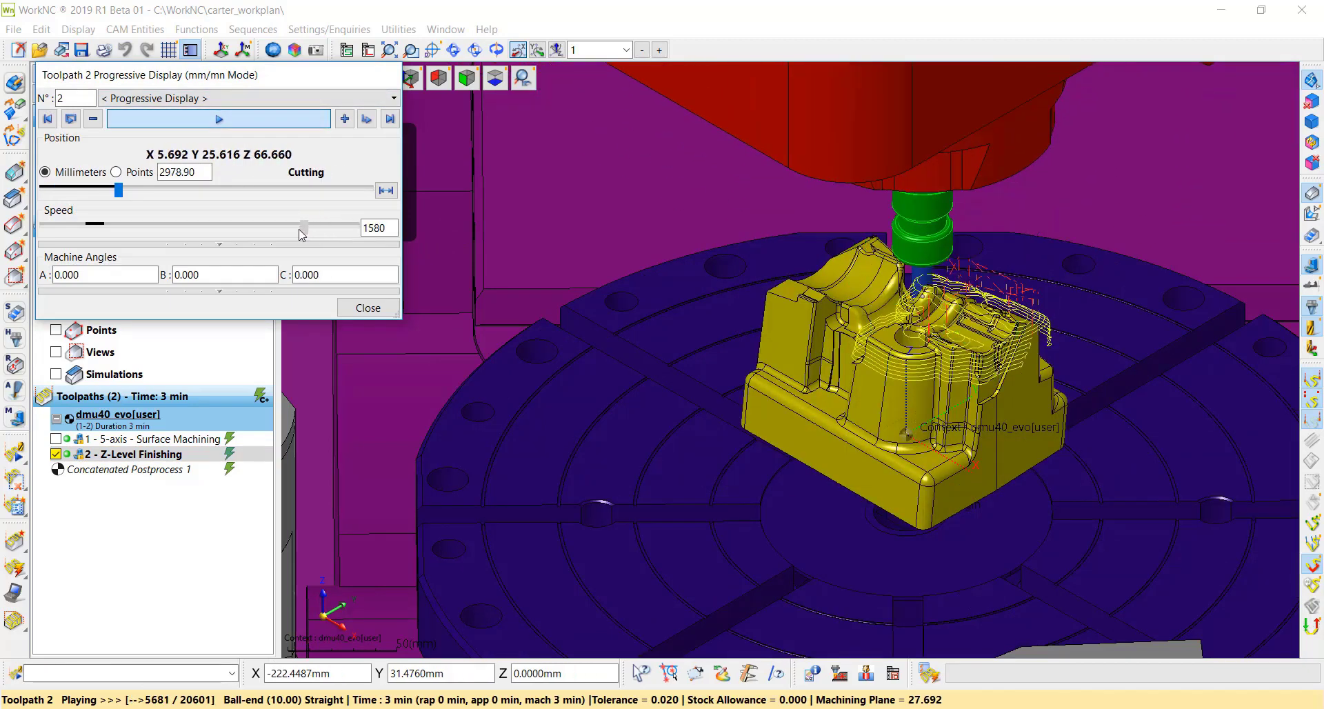
mouse_move(324, 225)
left_mouse_down()
mouse_move(298, 233)
mouse_move(365, 238)
left_mouse_up()
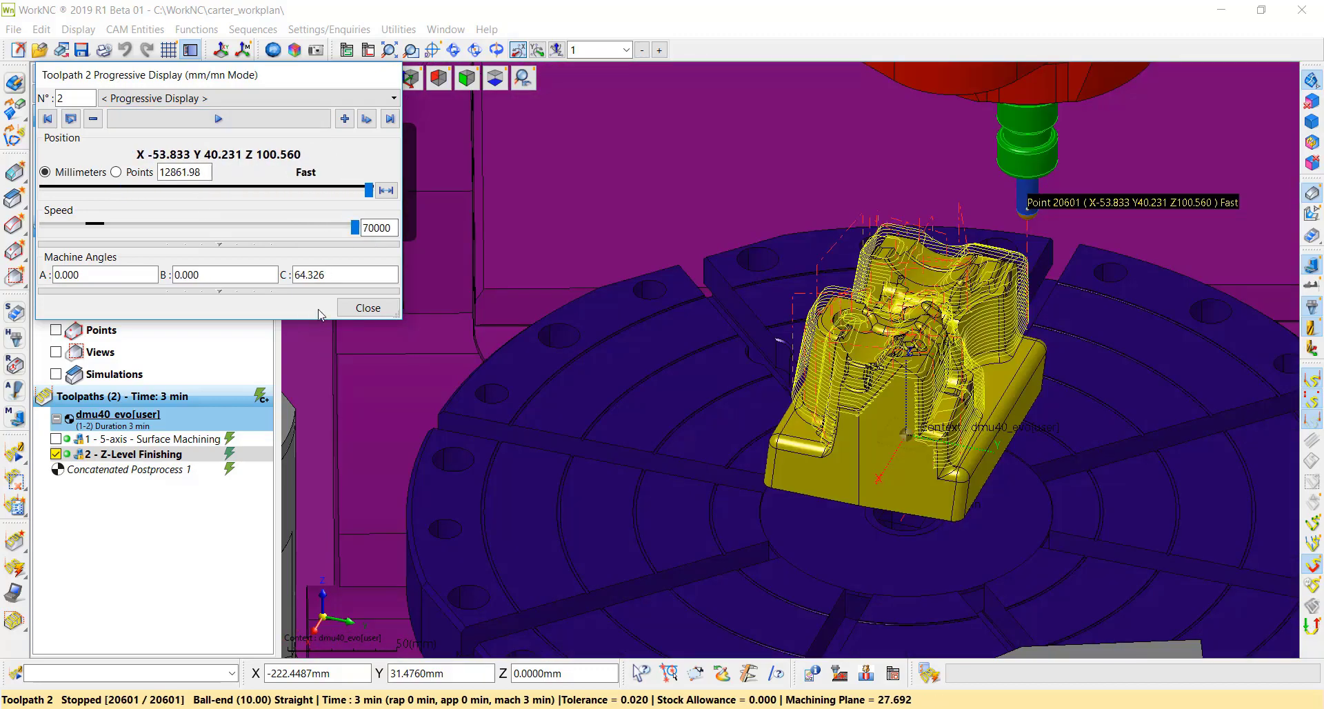
left_click(369, 308)
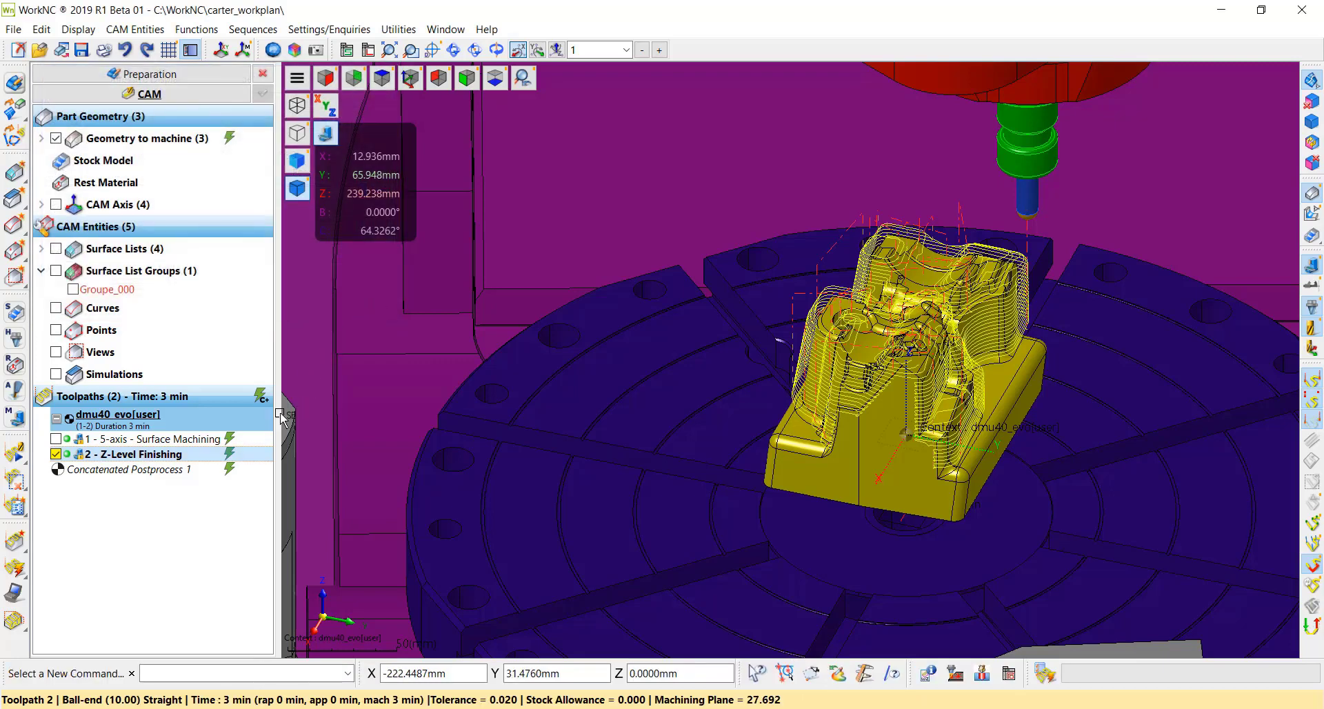
left_click(169, 473)
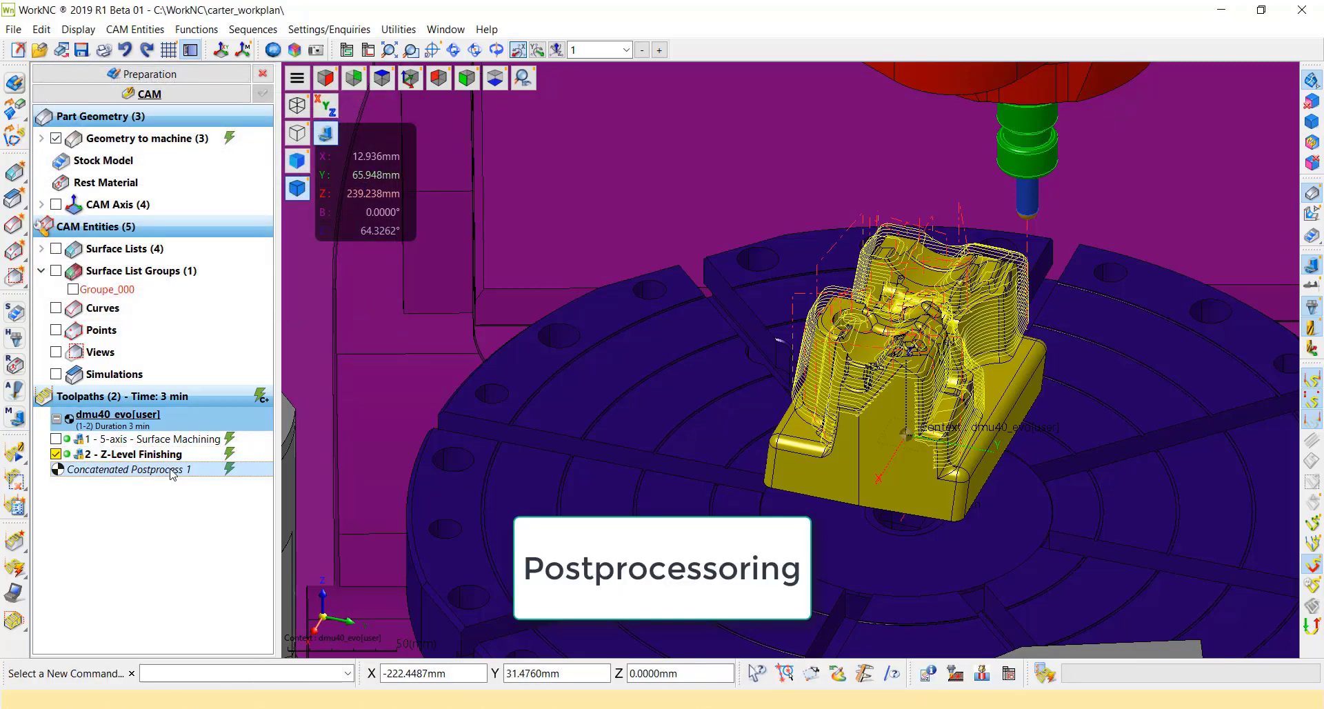
- Recalculate and execute Concatenated Postprocess 1, deleting all previous output files including WP_01.MPF
right_click(173, 474)
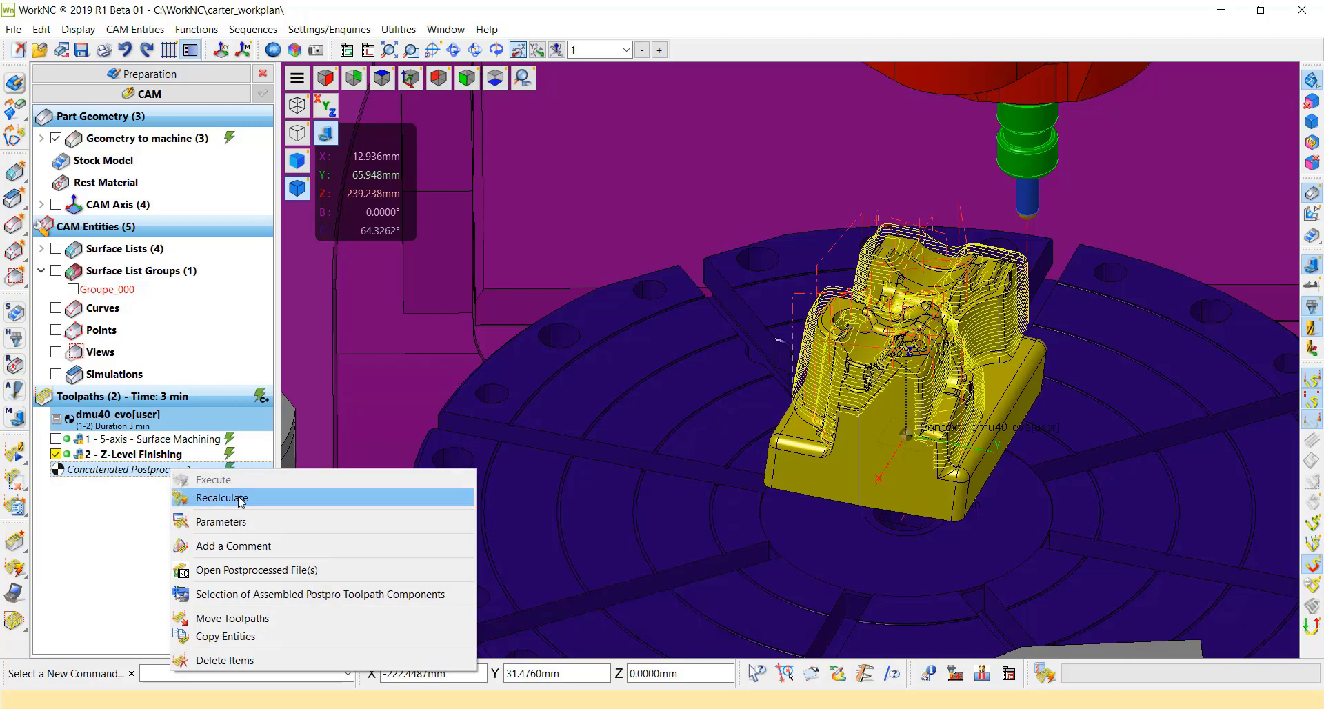
left_click(241, 499)
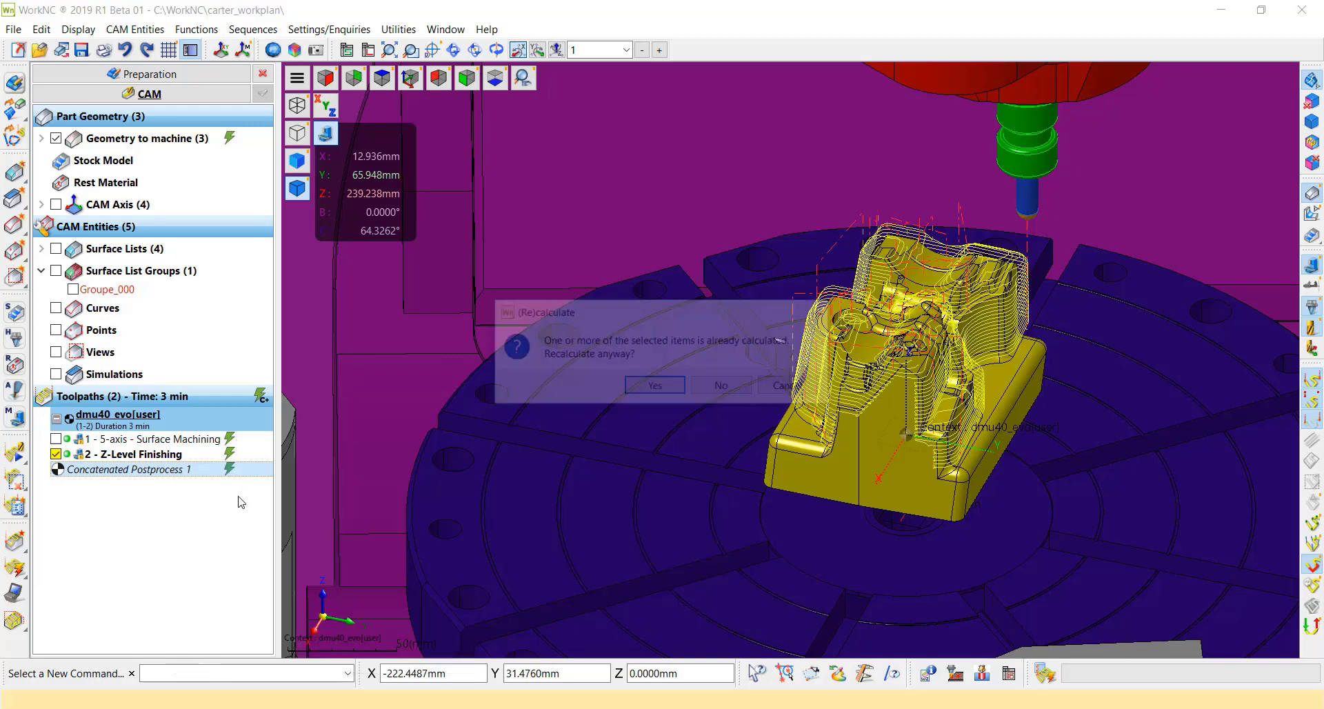
left_click(658, 387)
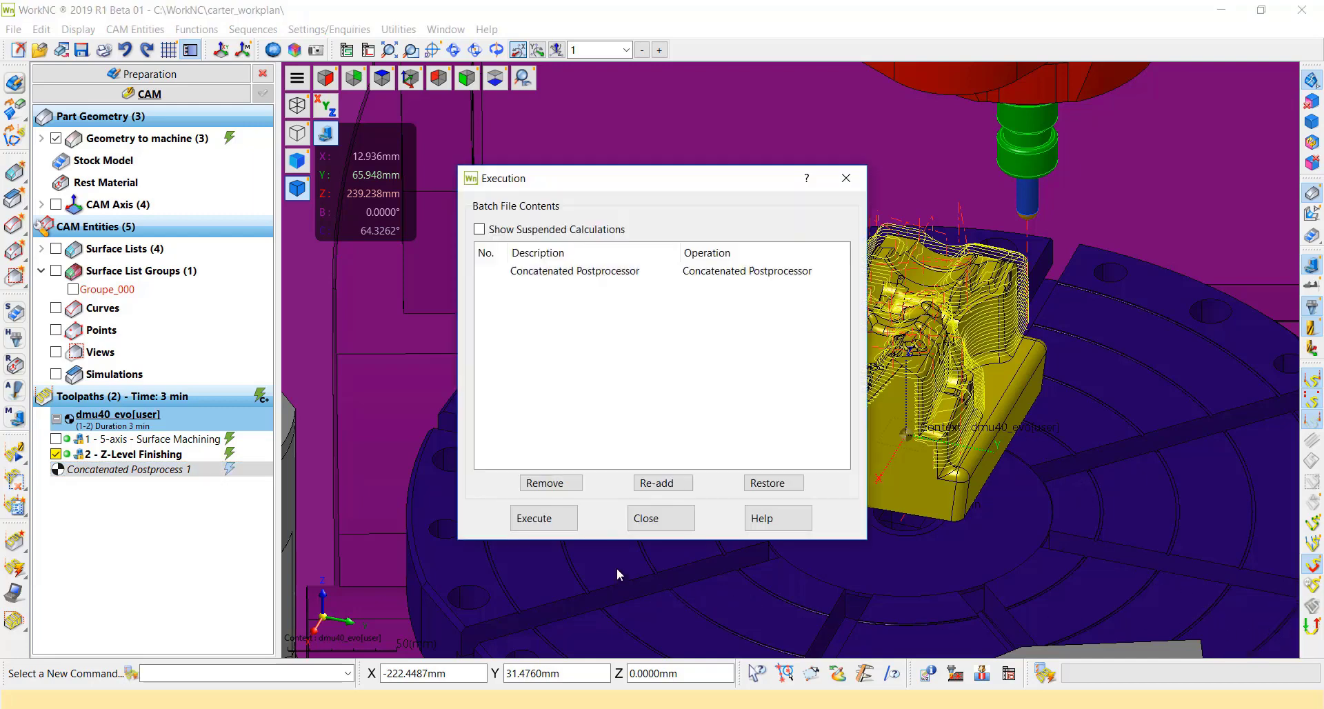
left_click(560, 518)
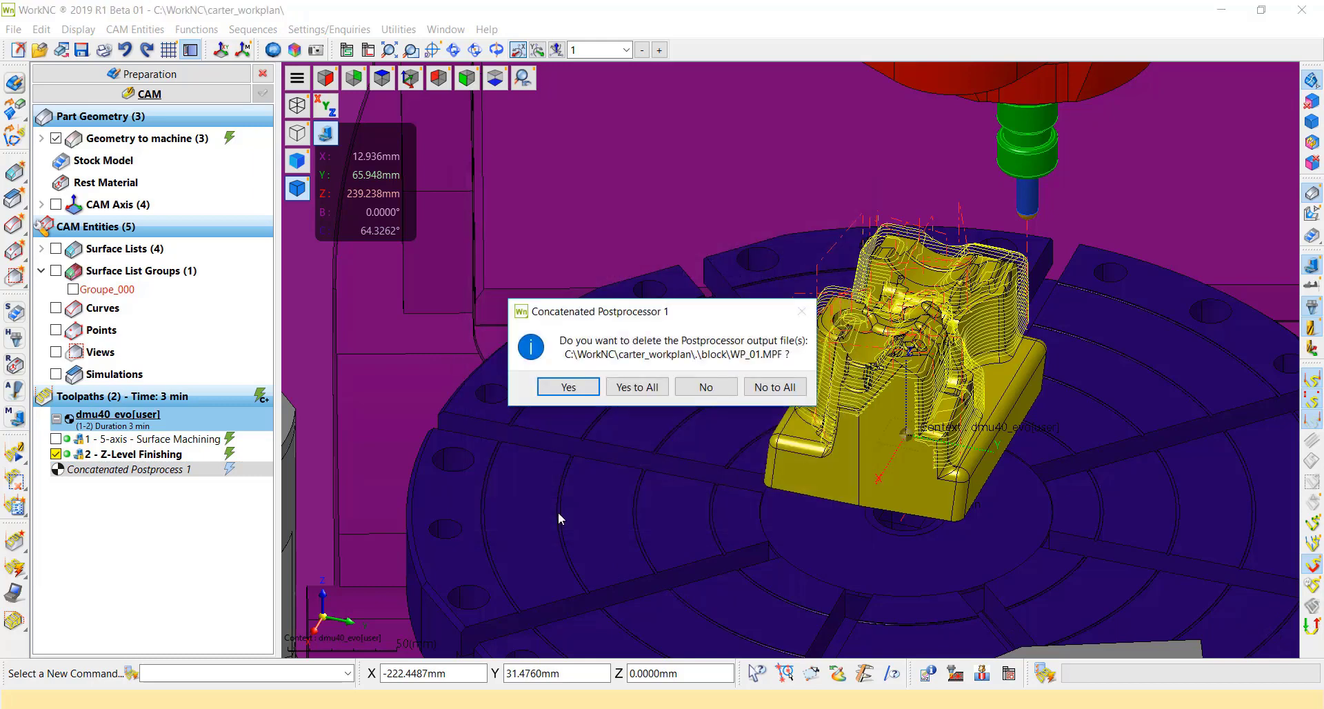
left_click(647, 392)
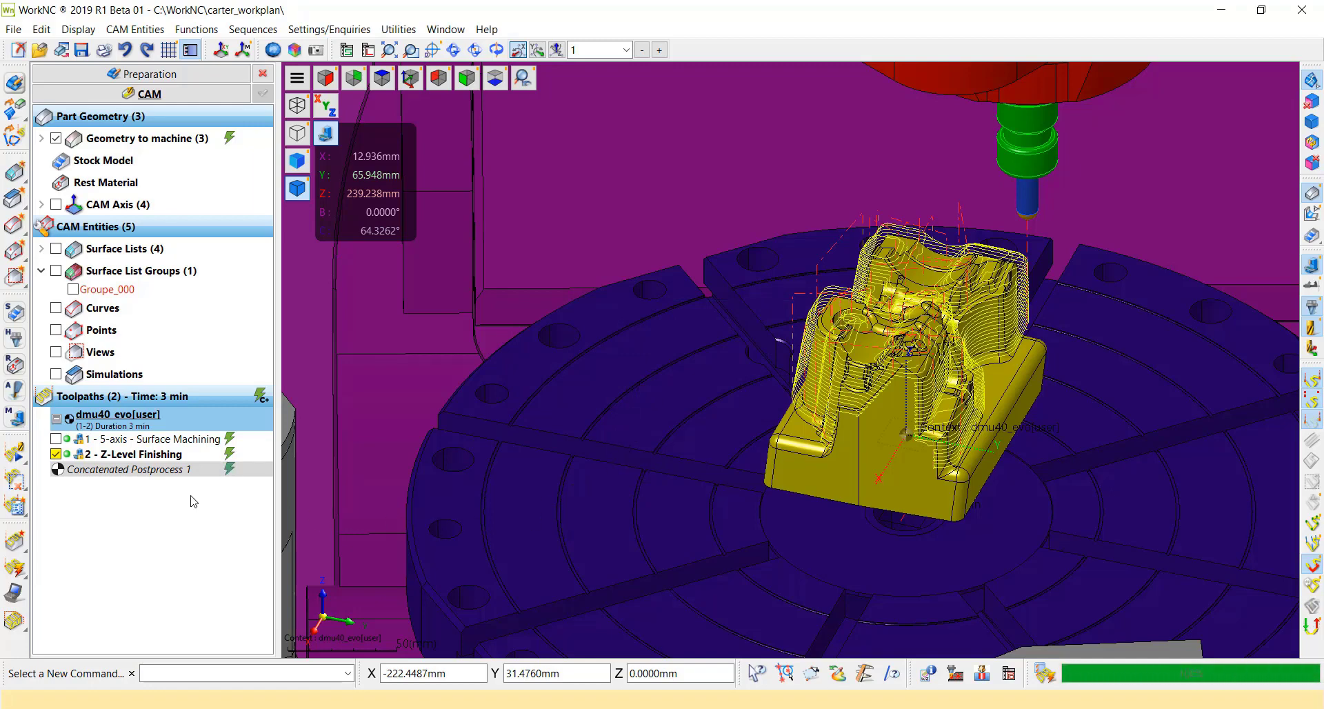
right_click(145, 476)
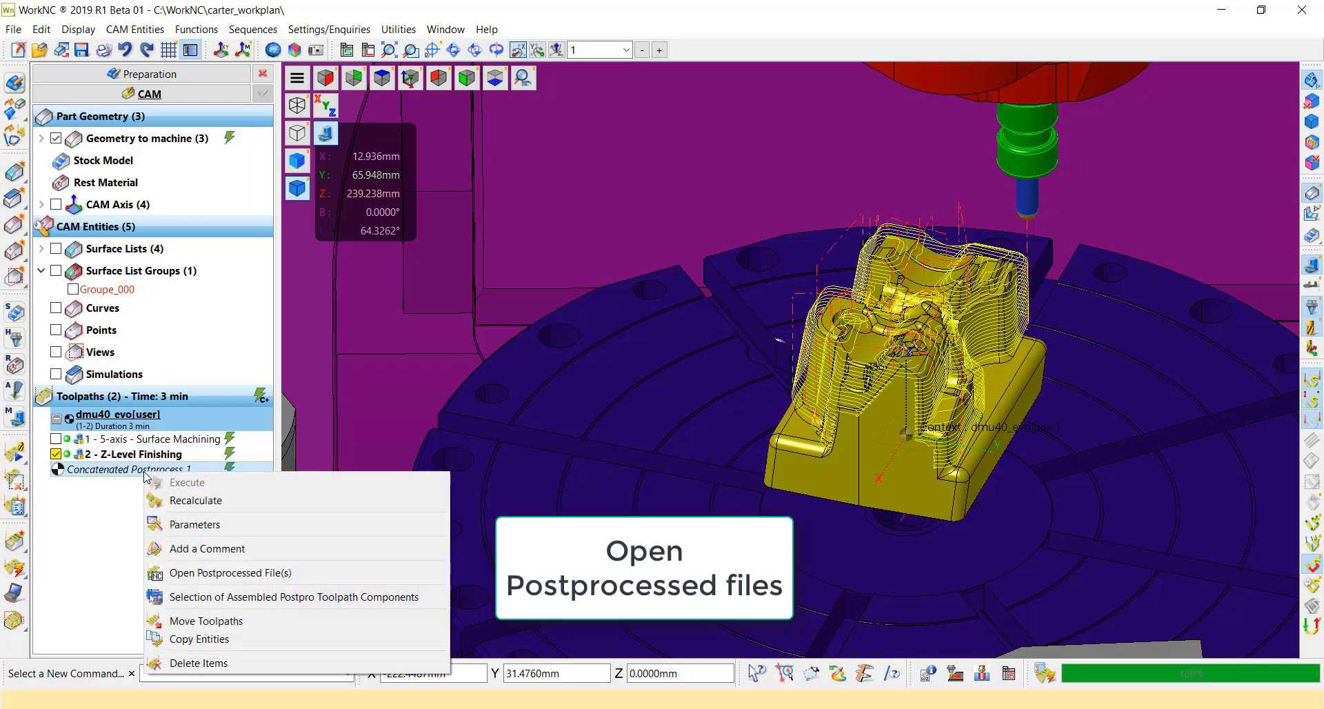
- Open the postprocessed WP_01.MPF output file
left_click(181, 577)
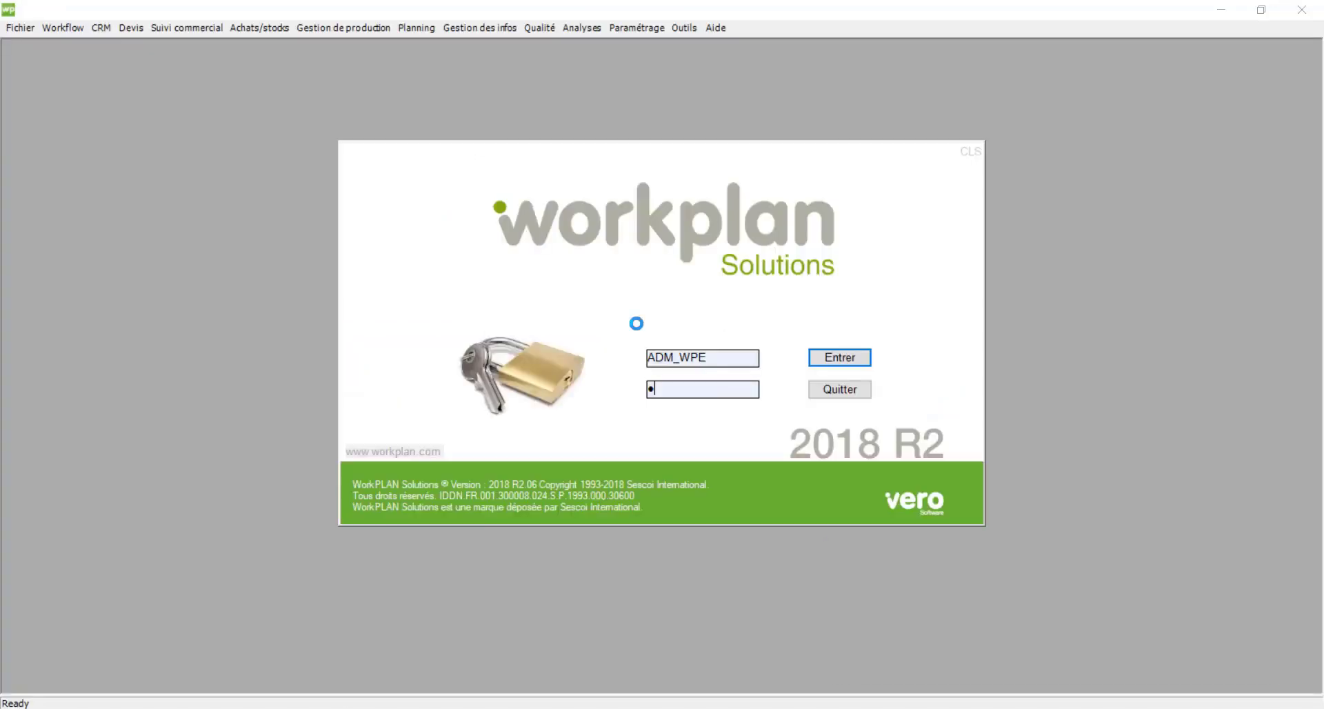
- Log in, search JobTracker Tasks for 31218, and expand its WorkNC workzone folder
key("Return")
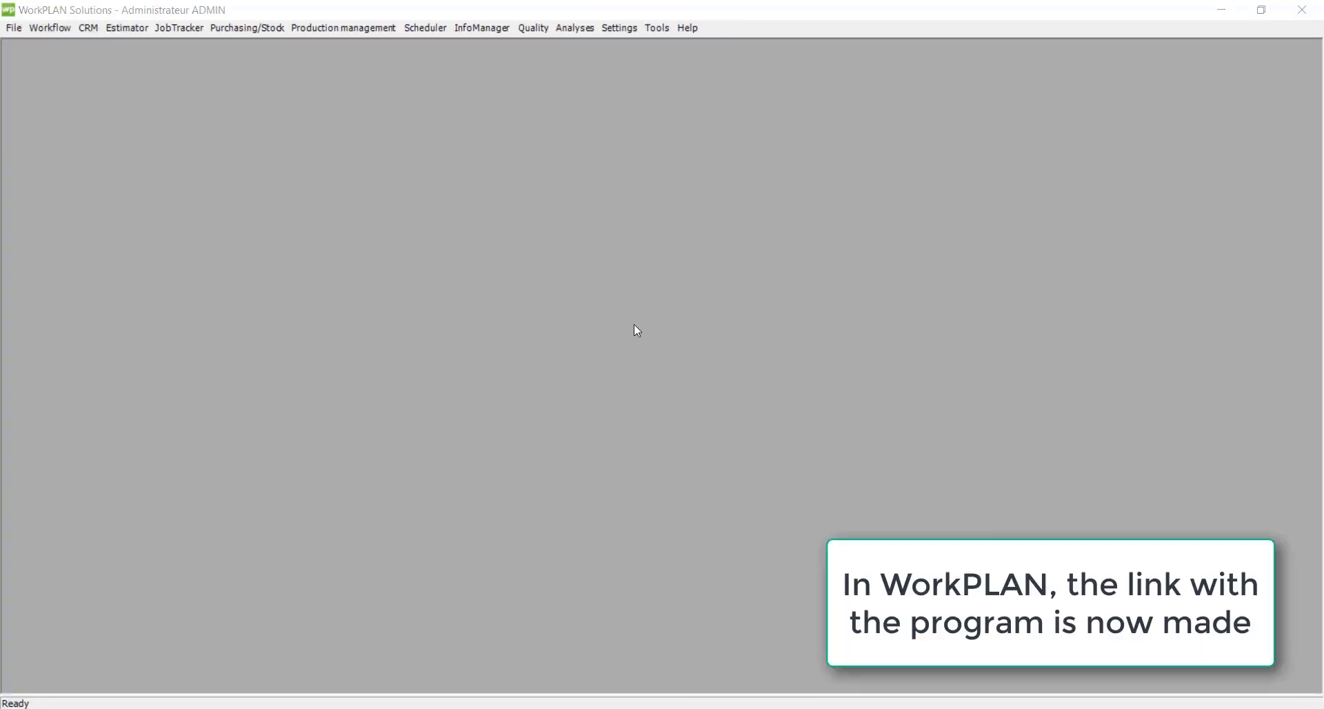
left_click(178, 27)
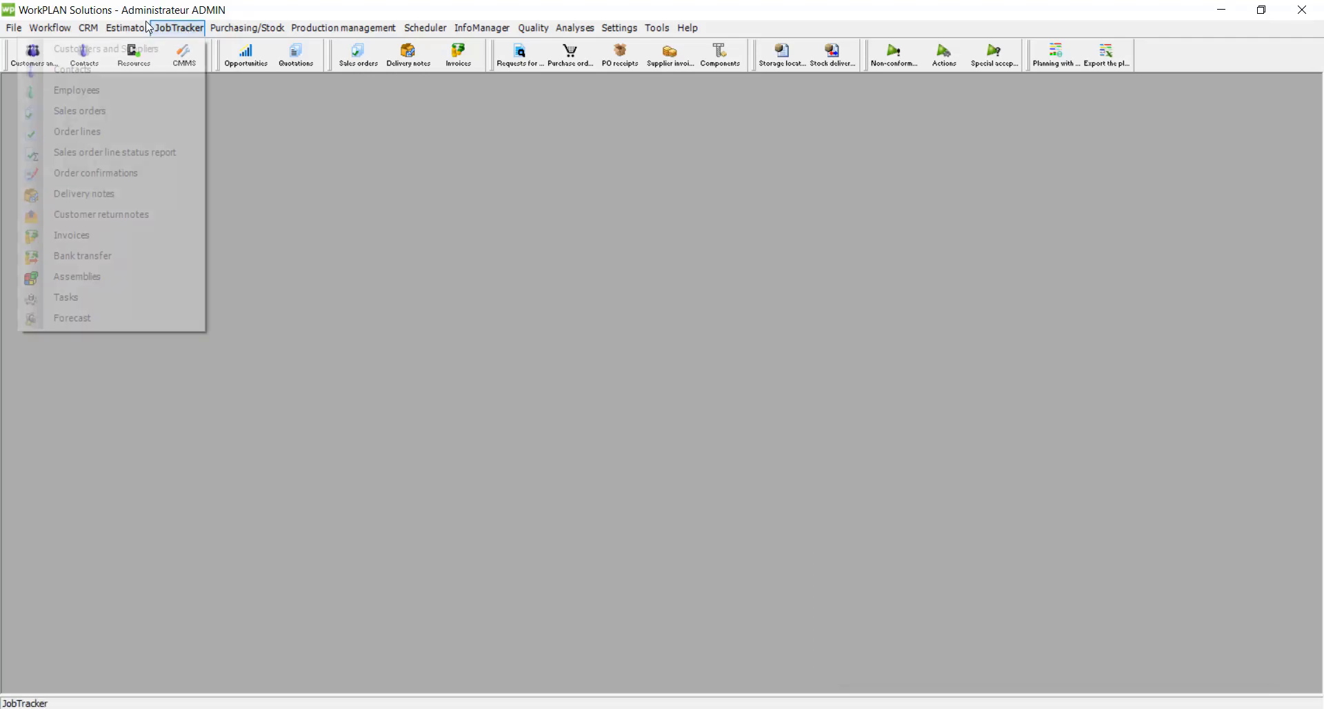
left_click(172, 297)
type("312")
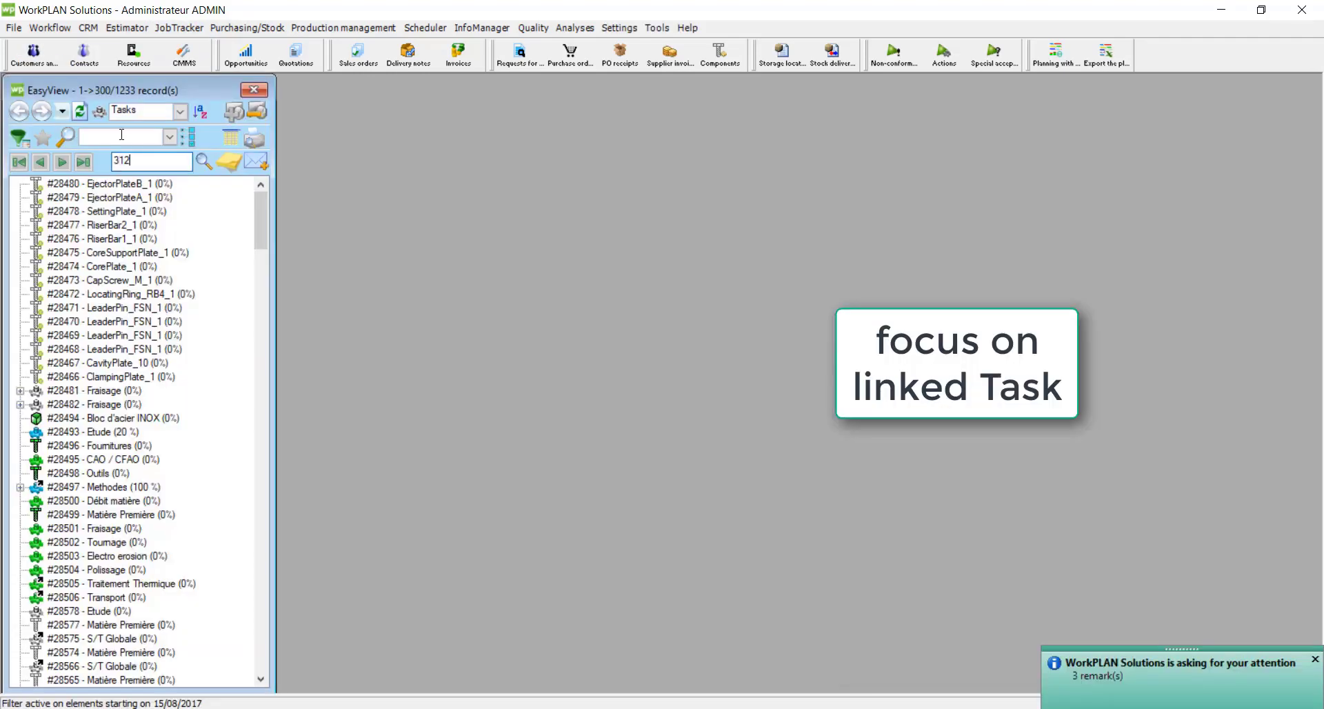
type("18")
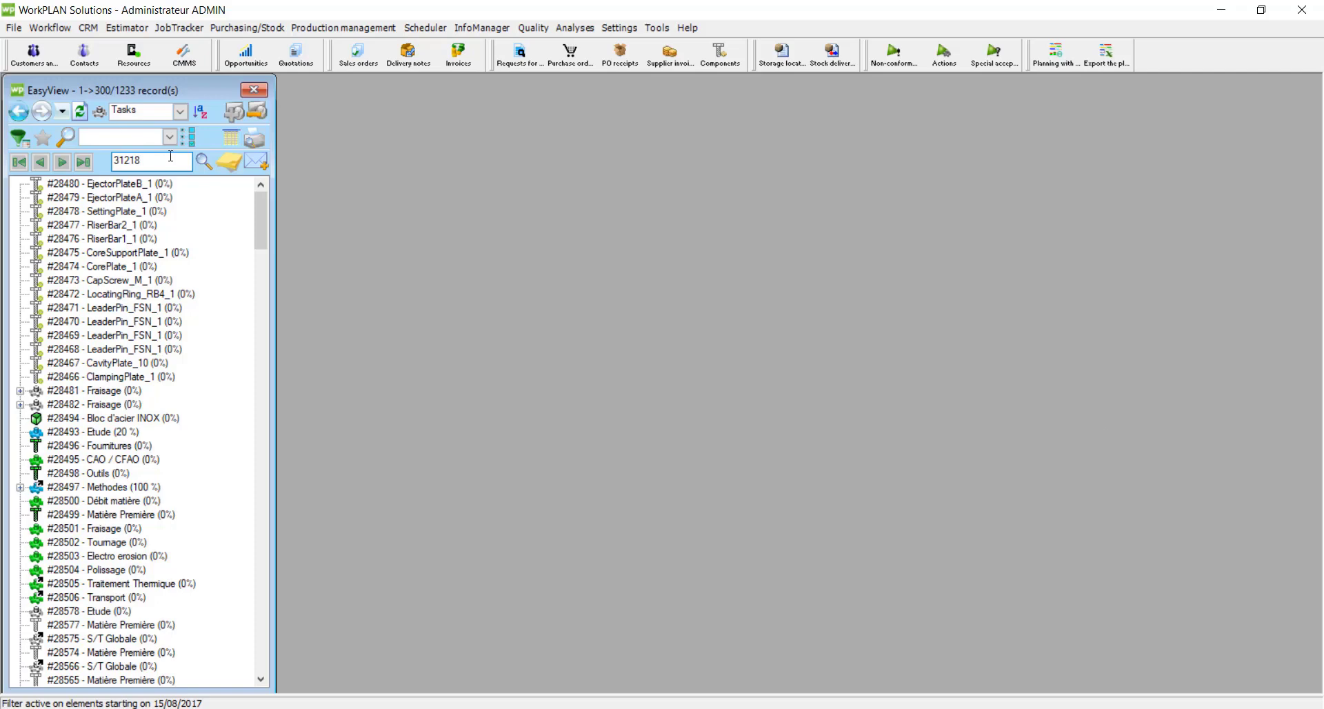
left_click(203, 162)
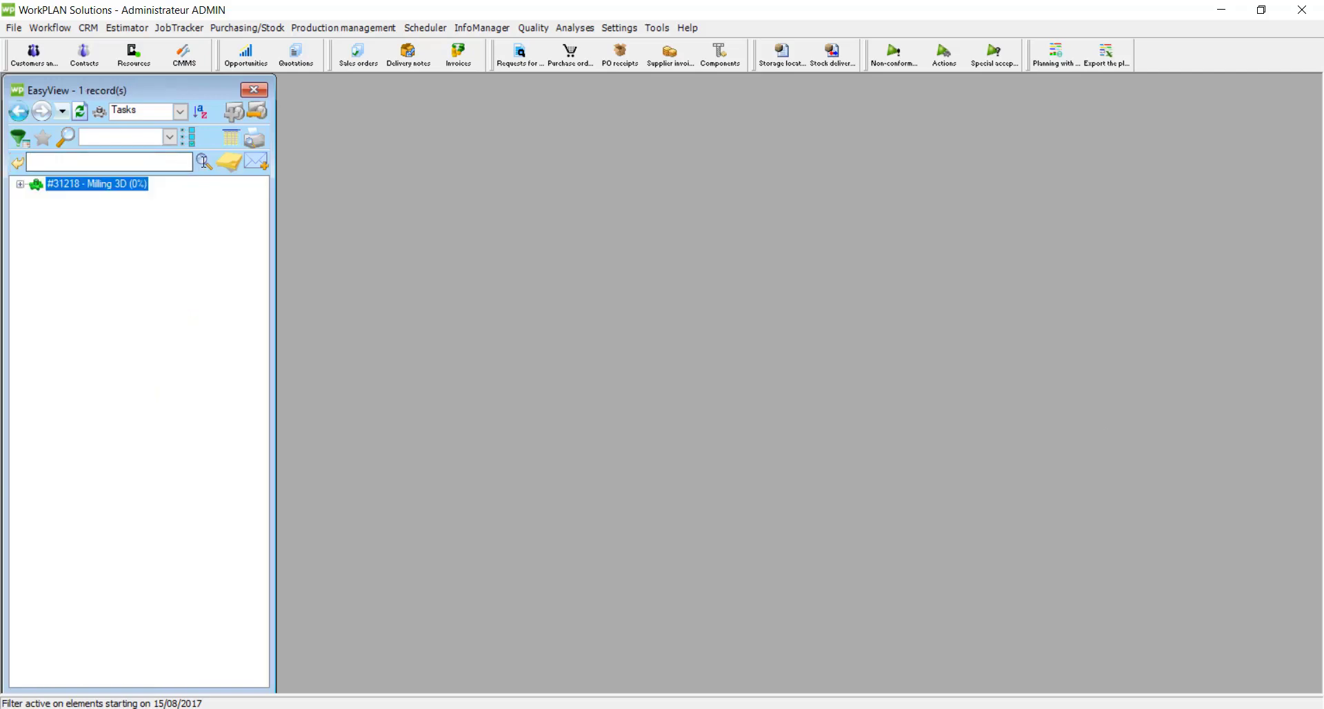
left_click(20, 185)
left_click(37, 198)
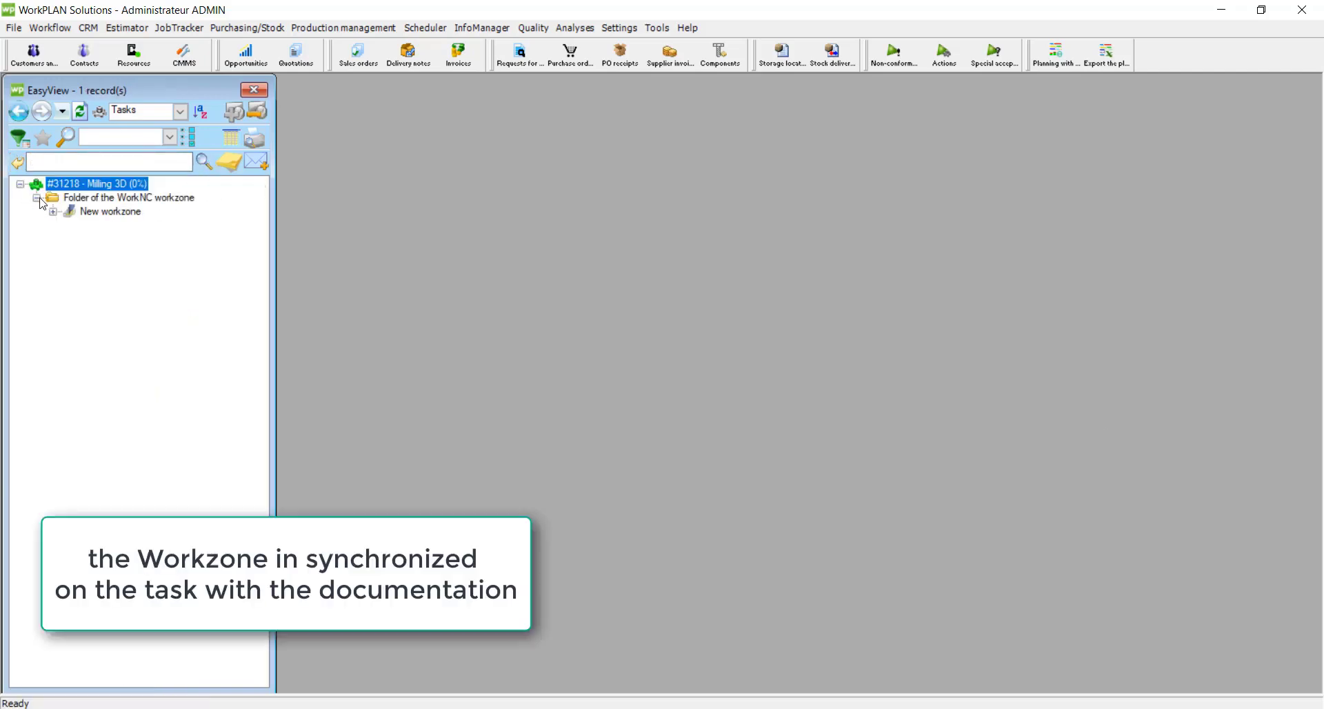
- View batch1.htm in New workzone's doc folder, close it, and reopen New workzone's details
double_click(120, 219)
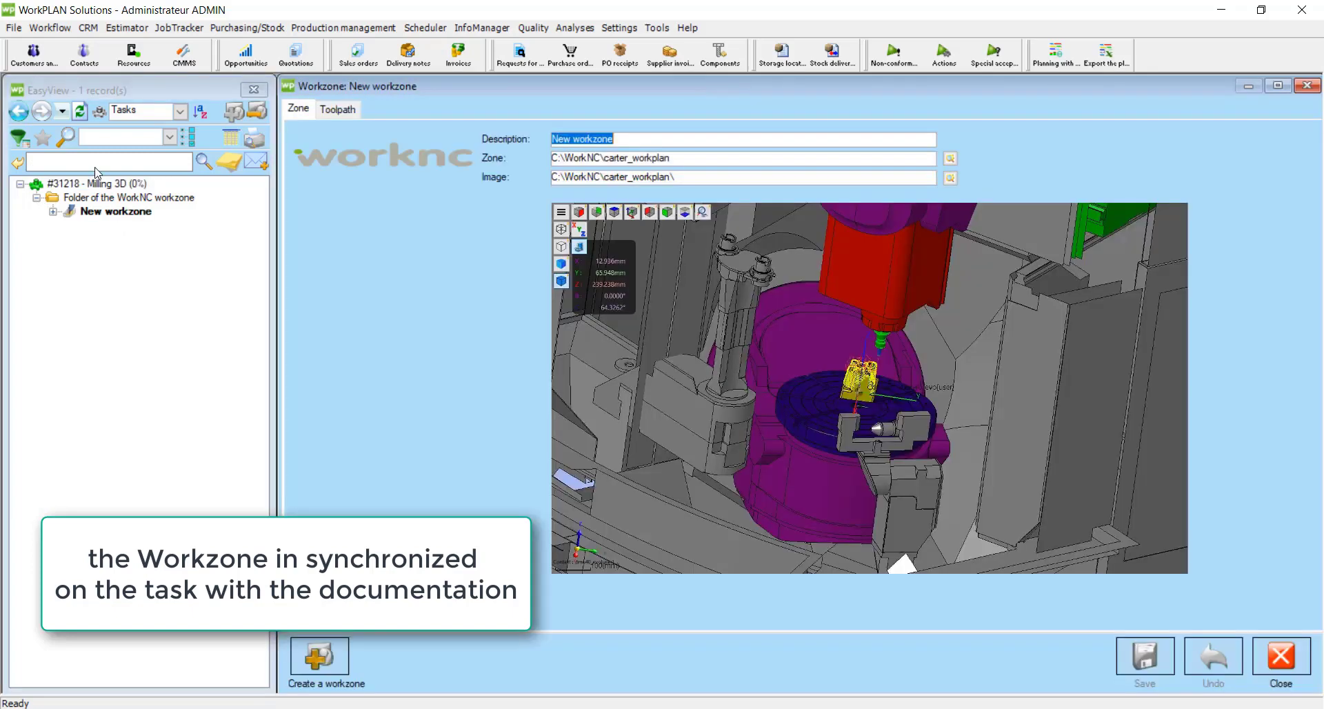
left_click(54, 211)
left_click(69, 225)
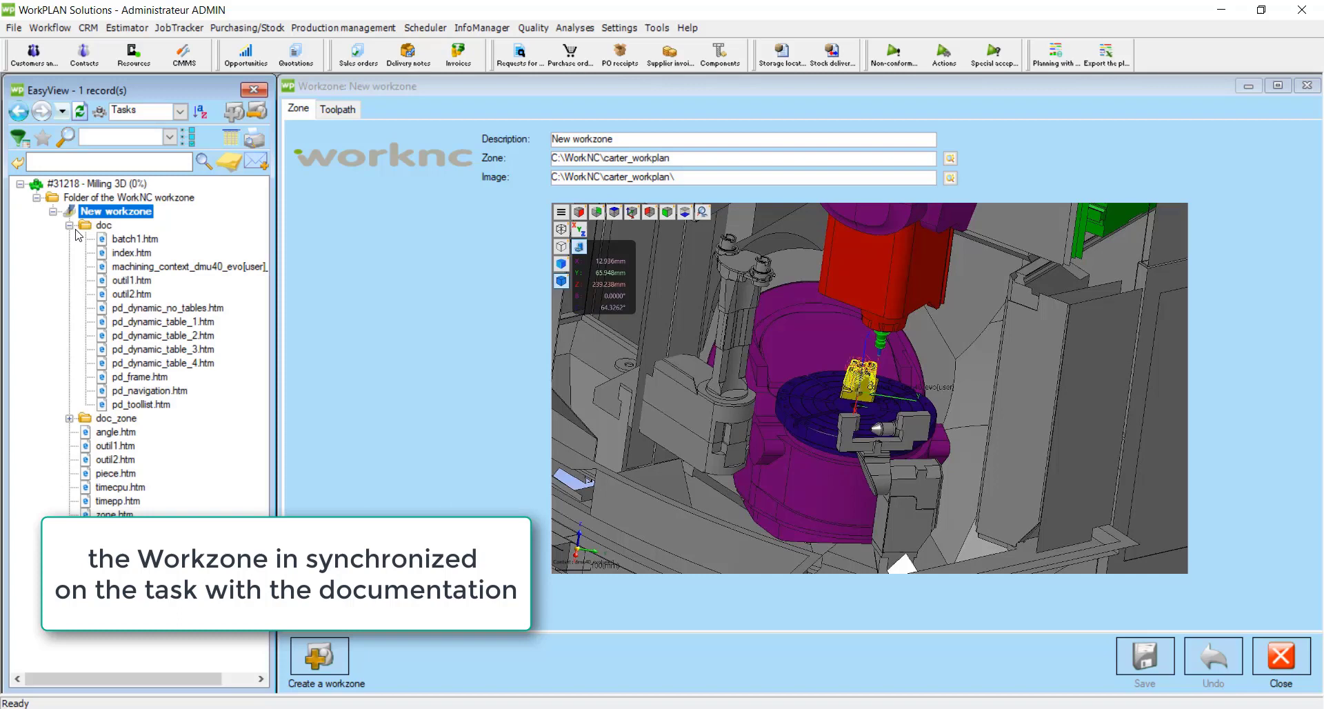
left_click(117, 240)
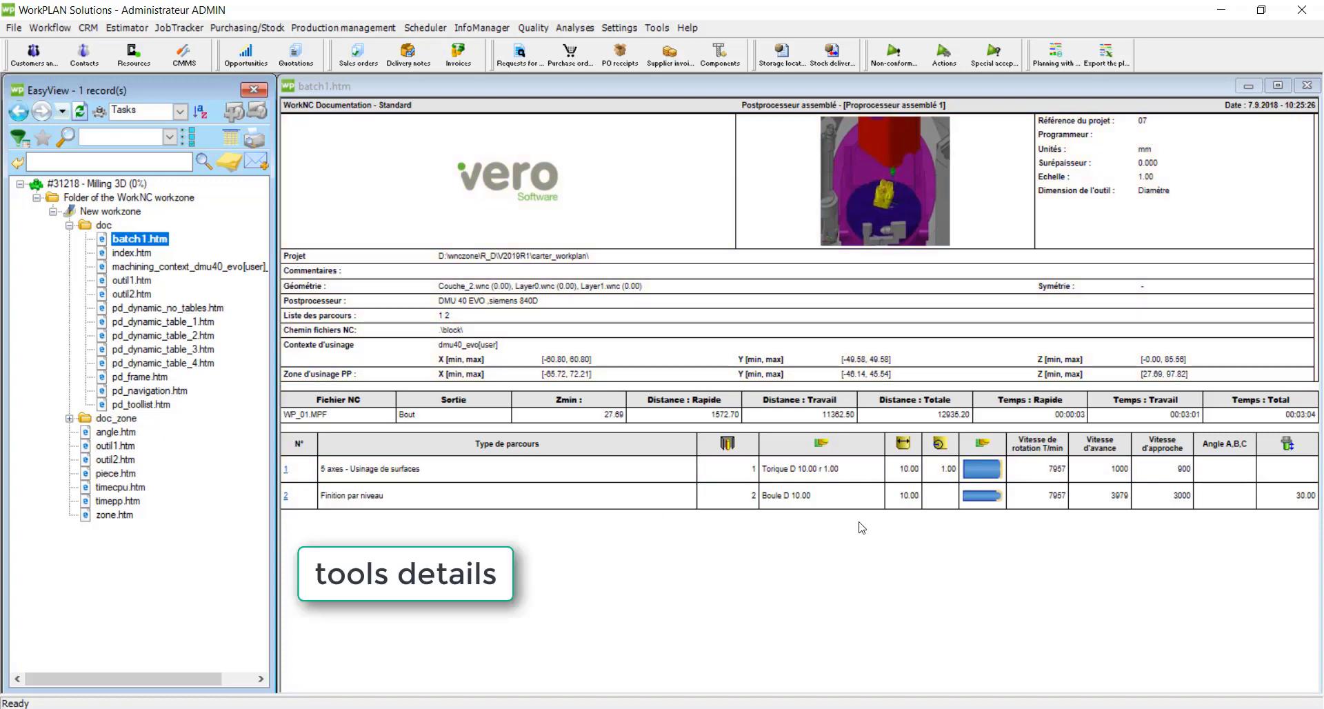
left_click(1307, 85)
double_click(131, 212)
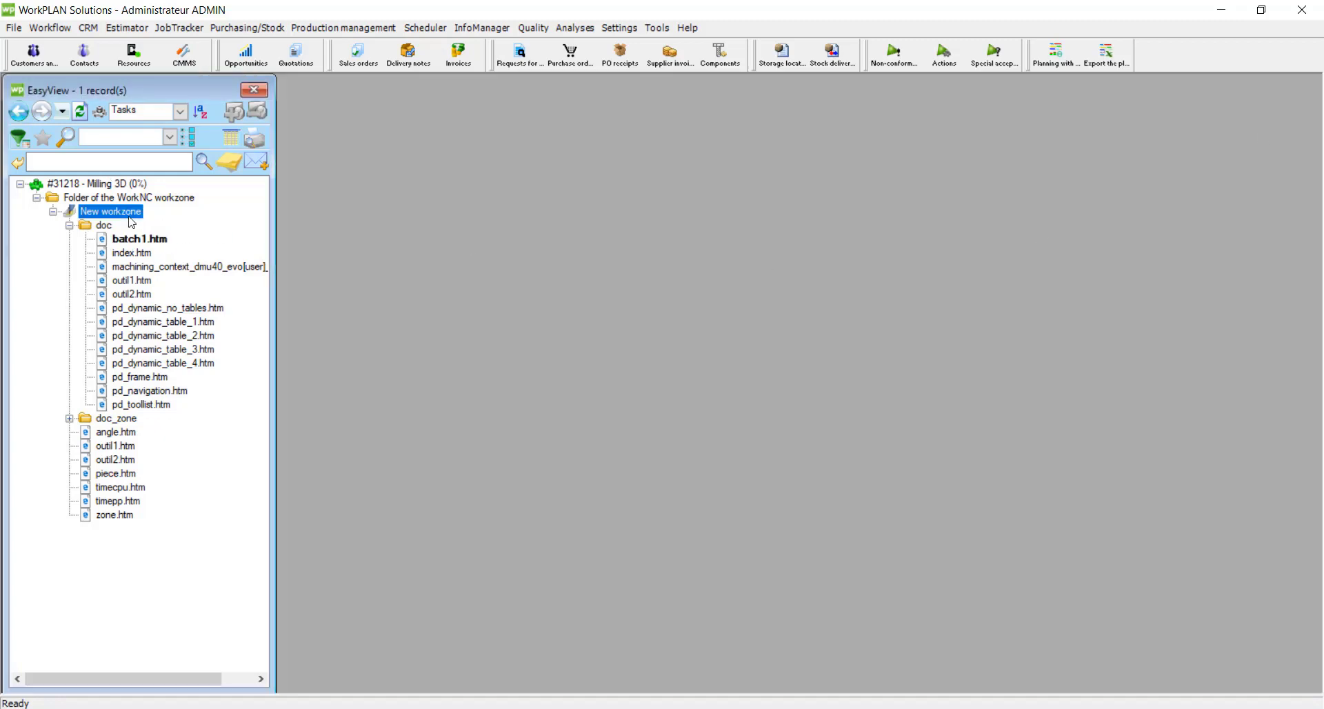
- Import the toolpath machining times on the Toolpath tab with a 10,00 % adjustment
left_click(332, 113)
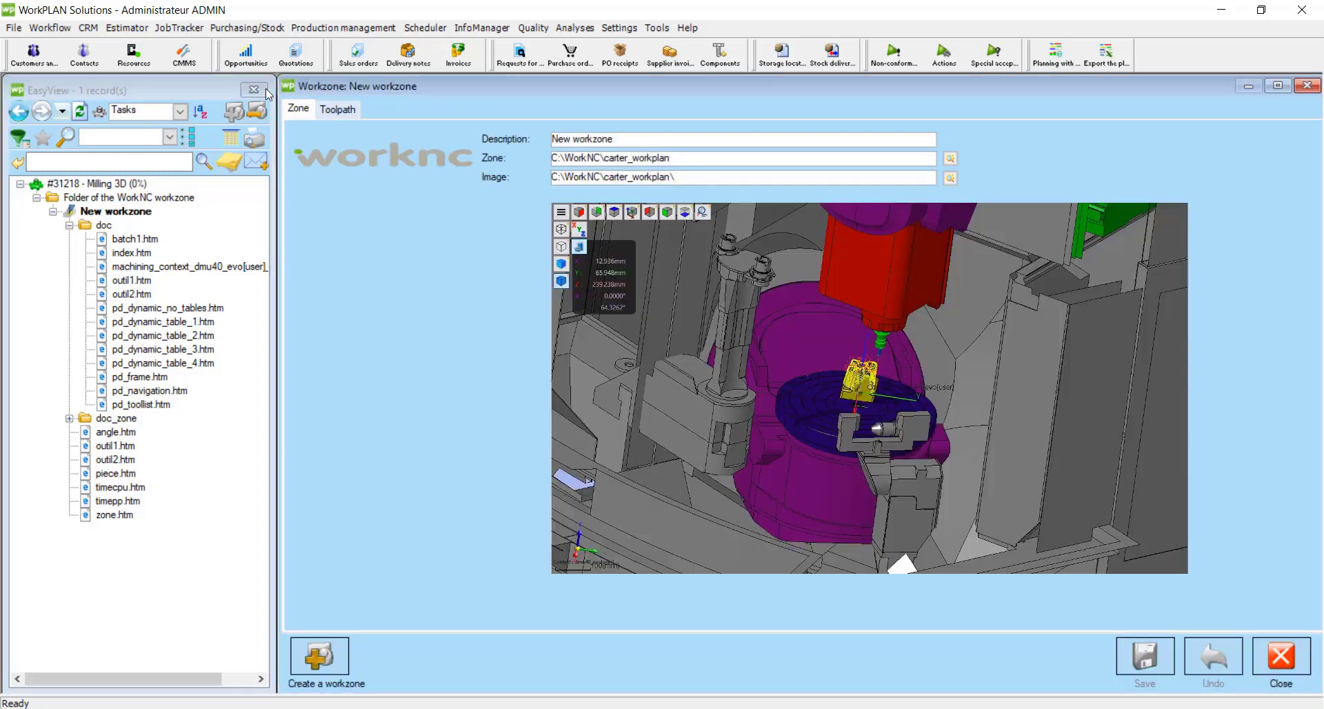
left_click(320, 659)
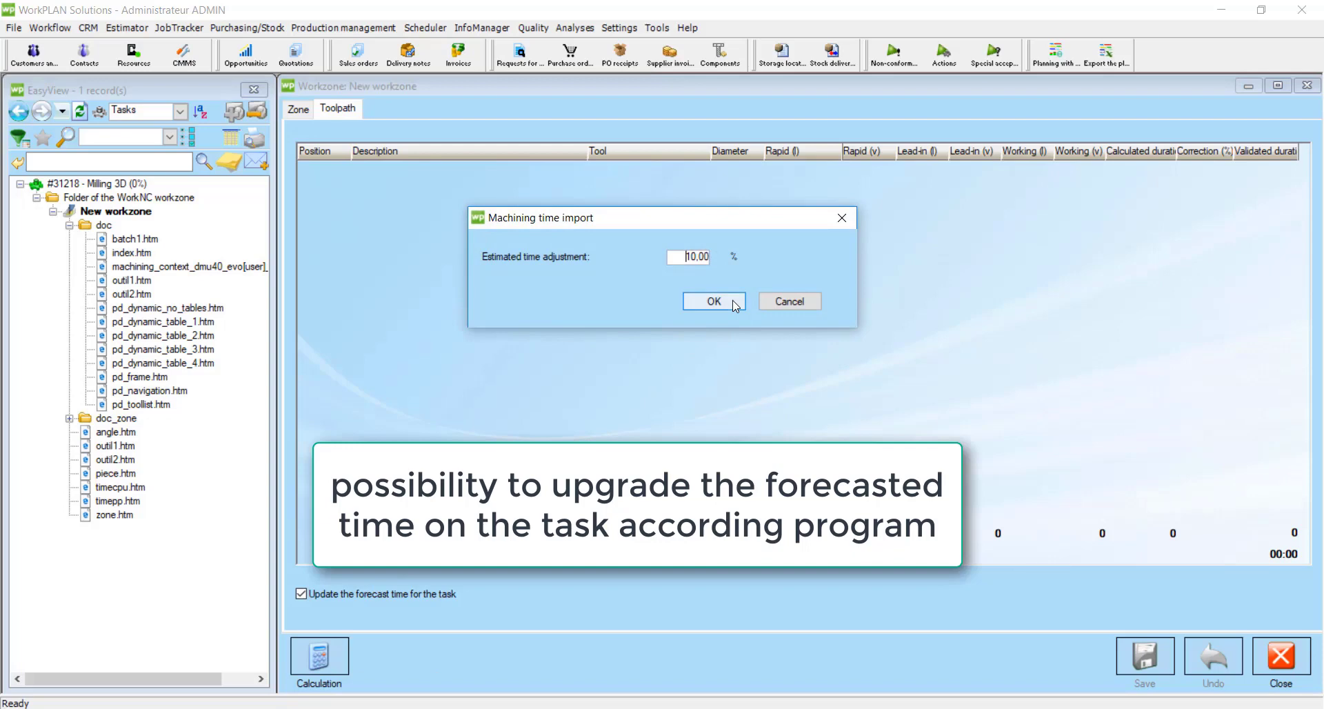
left_click(735, 305)
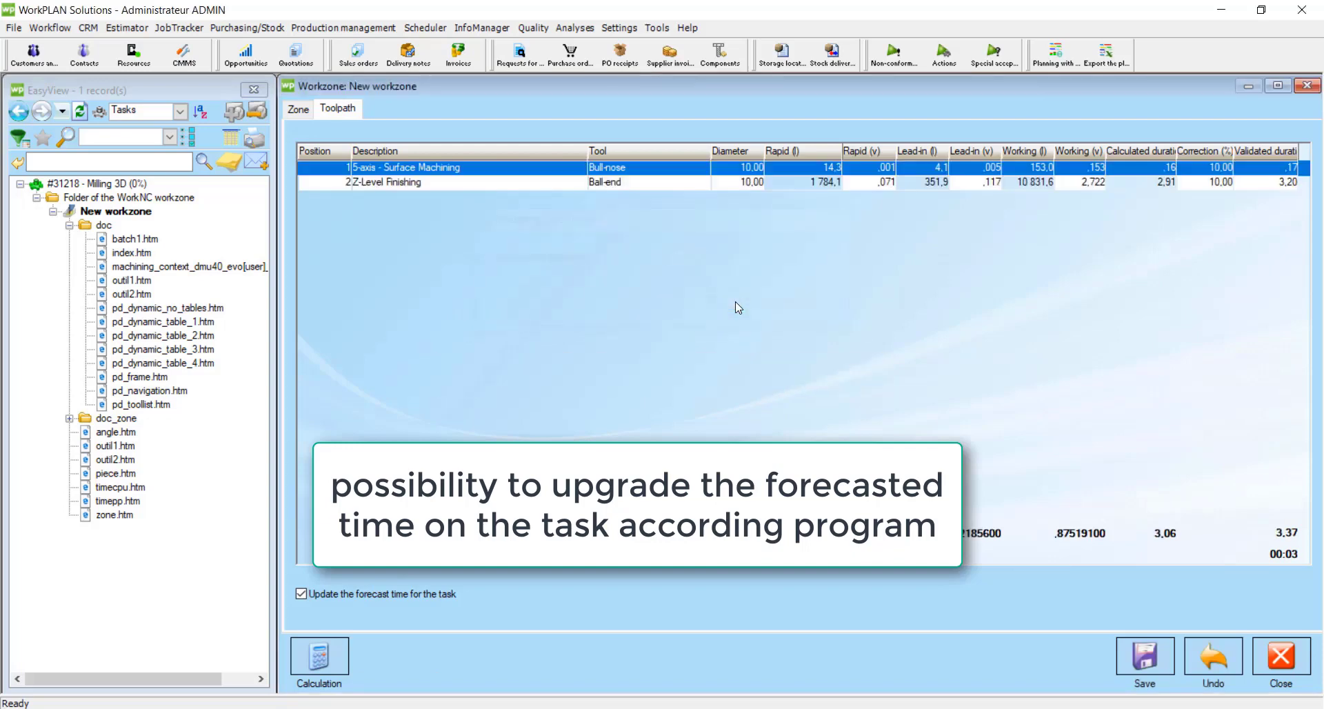